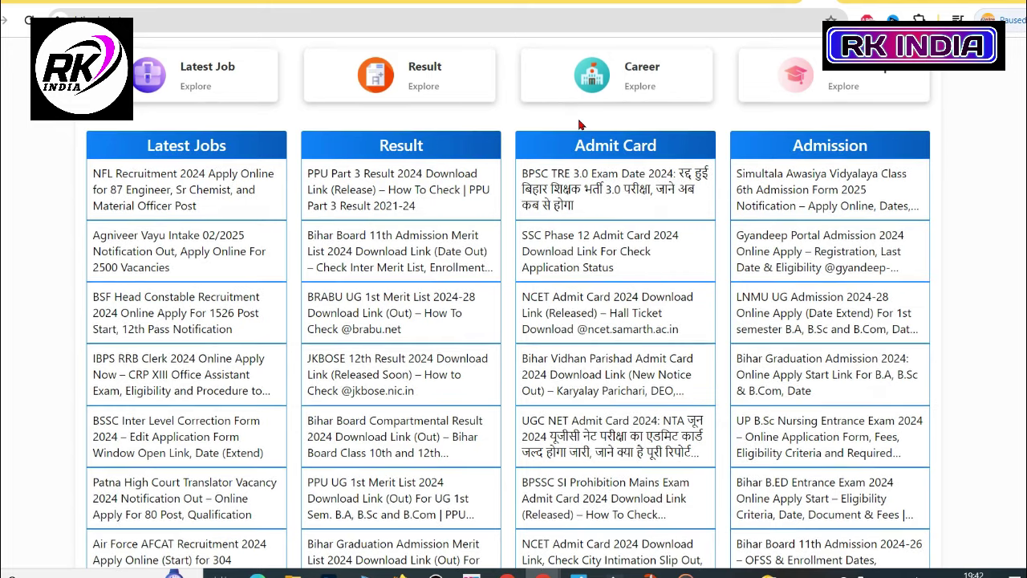
- Search the Bihar Help site for "e shiksha kosh" and open the E Shikshakosh Portal Bihar article
scroll(578, 129, "up", 3)
scroll(530, 153, "down", 2)
scroll(523, 163, "up", 2)
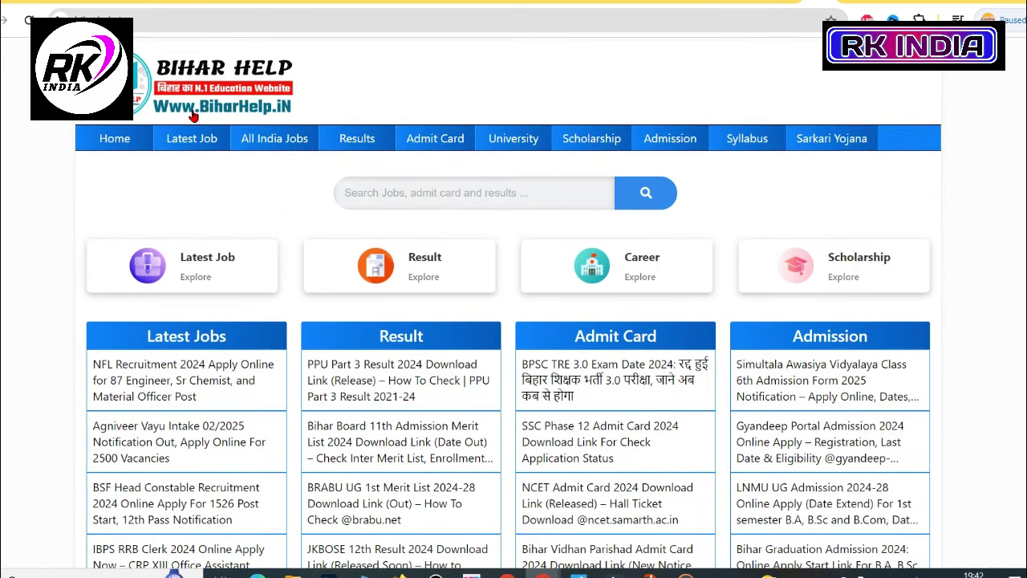
left_click(427, 196)
type("e shiksha kosh")
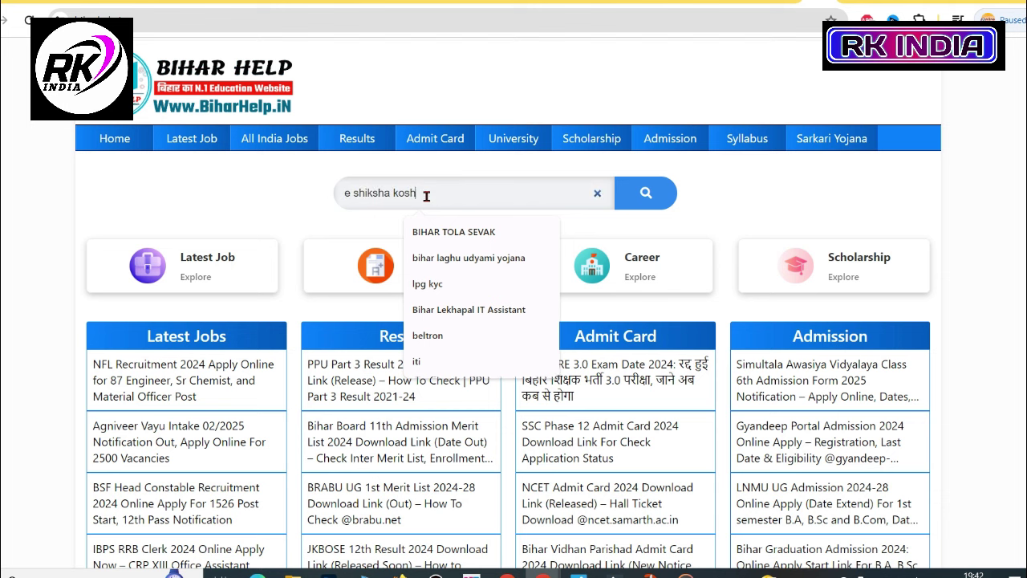
left_click(643, 191)
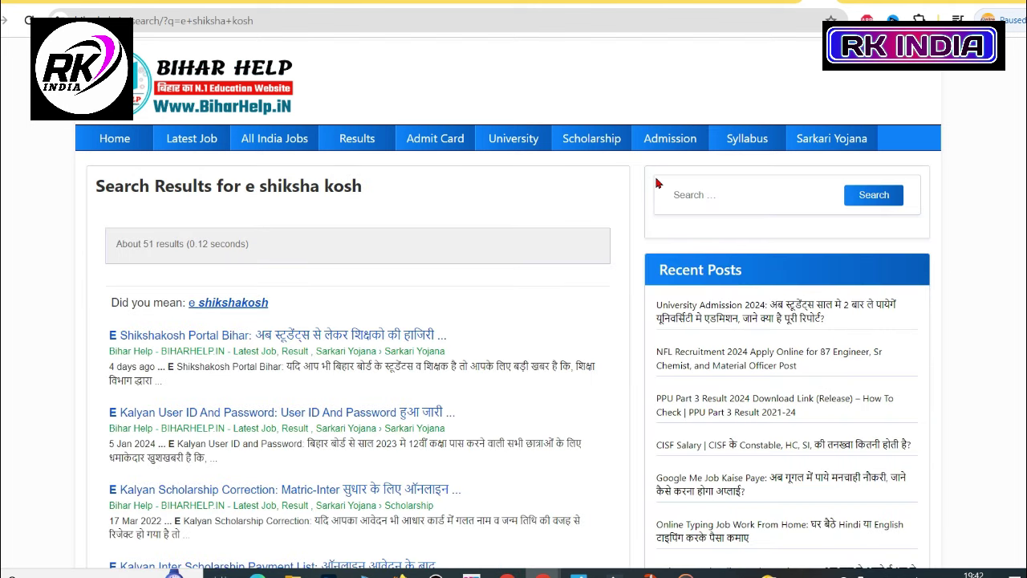
scroll(336, 317, "down", 1)
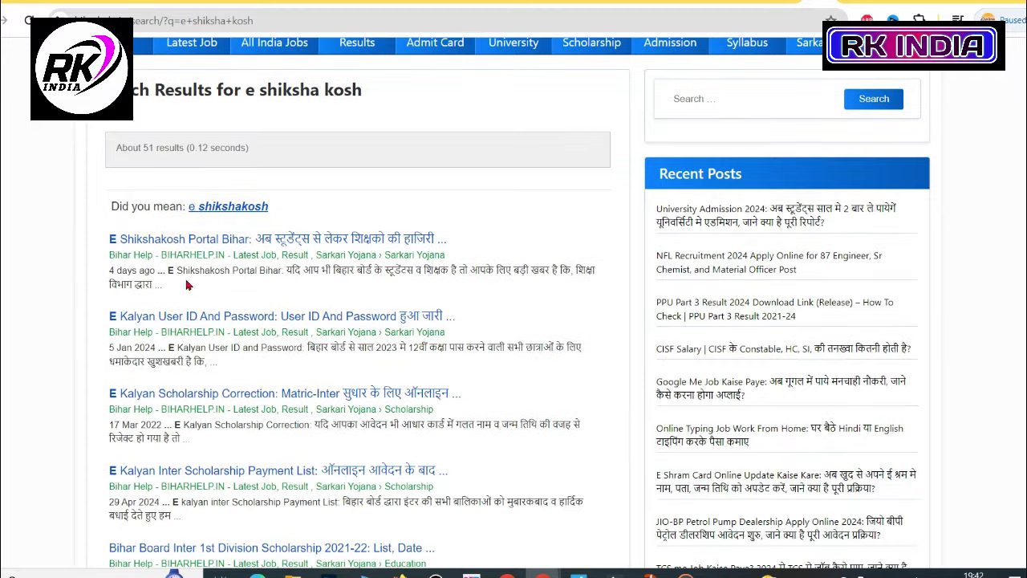
left_click(256, 242)
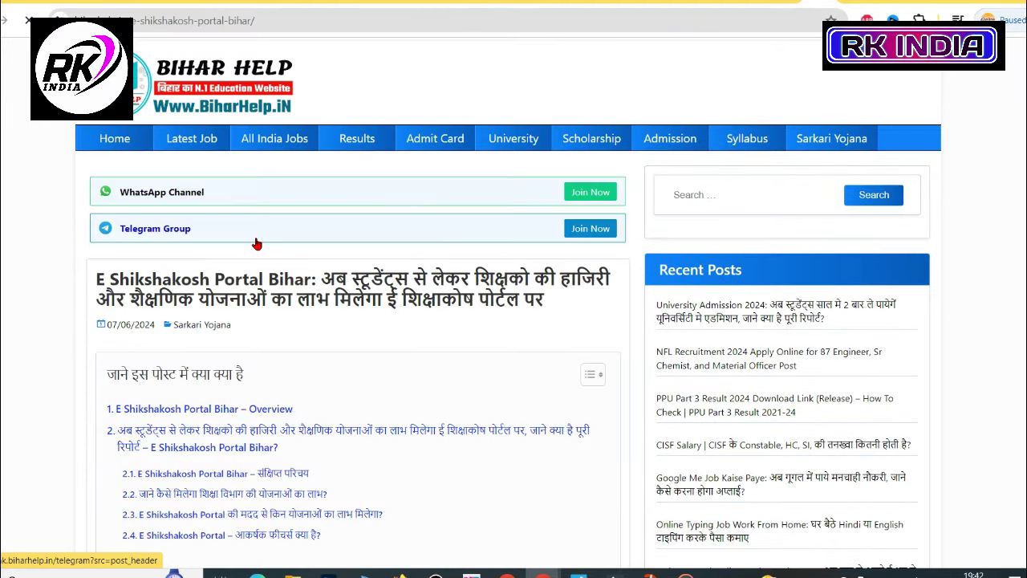
- Read through the article's opening paragraphs, banner image and Overview table for what the E Shikshakosh portal is about
scroll(321, 221, "down", 1)
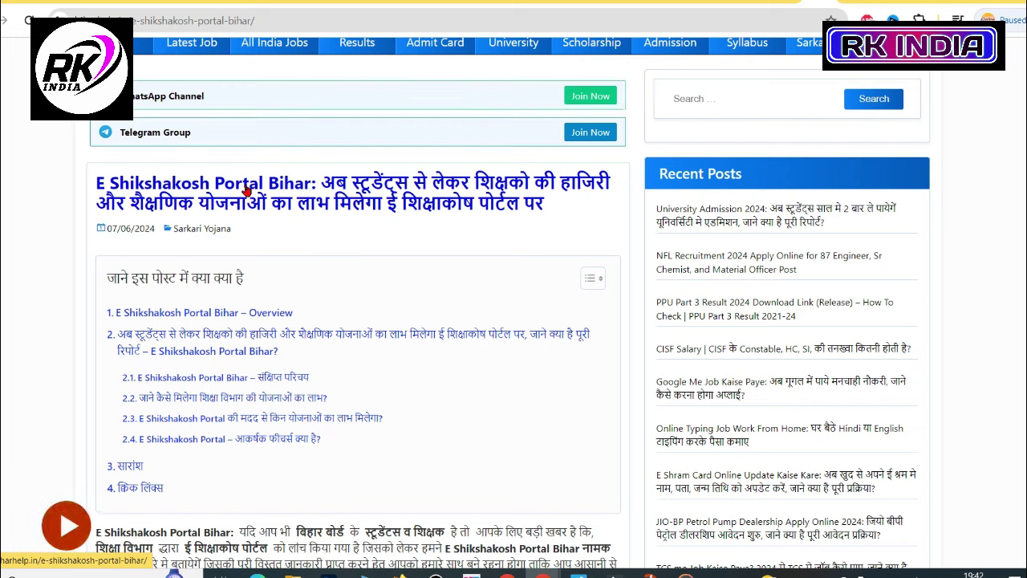
scroll(321, 201, "down", 4)
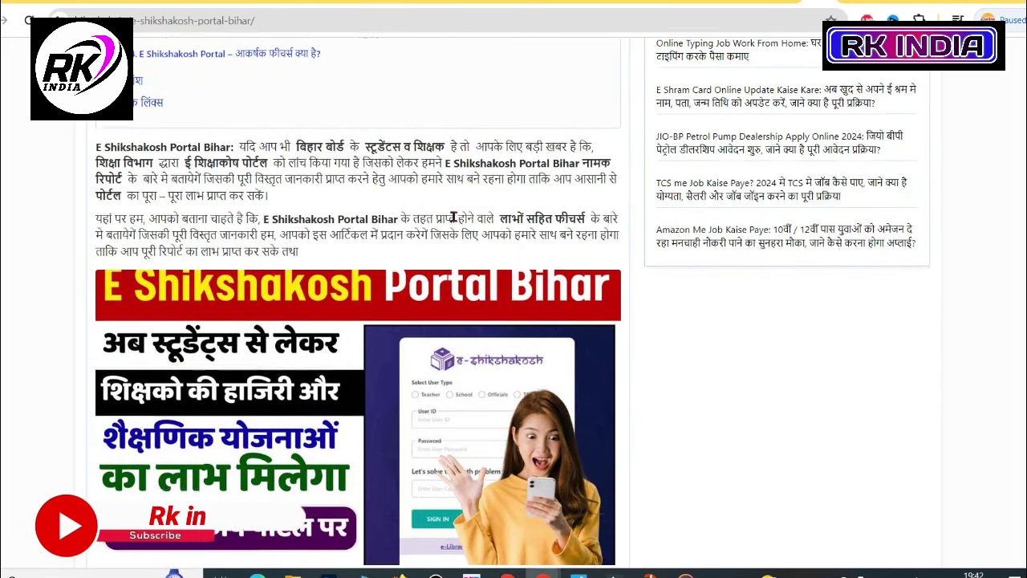
scroll(456, 215, "down", 6)
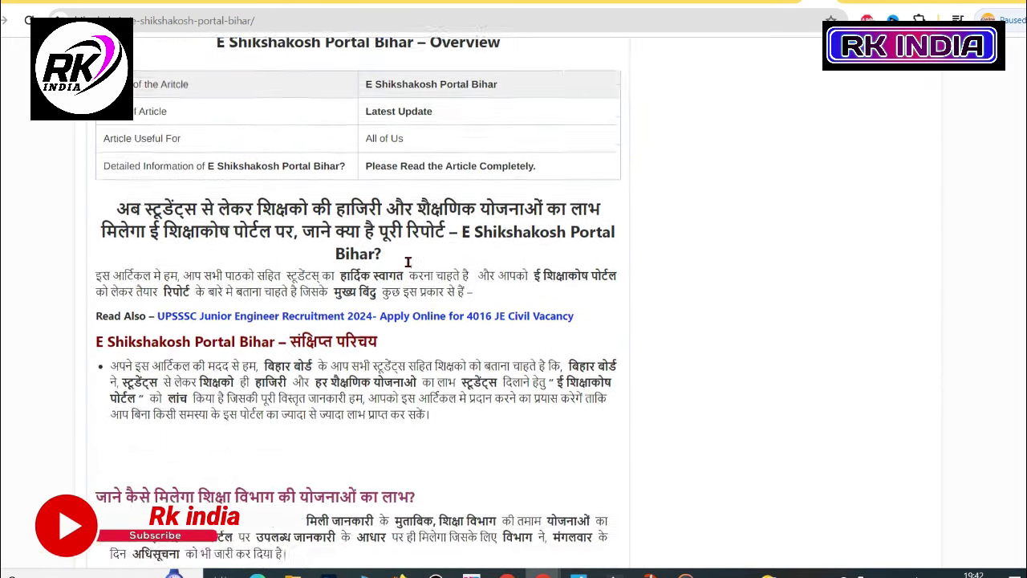
scroll(410, 265, "up", 3)
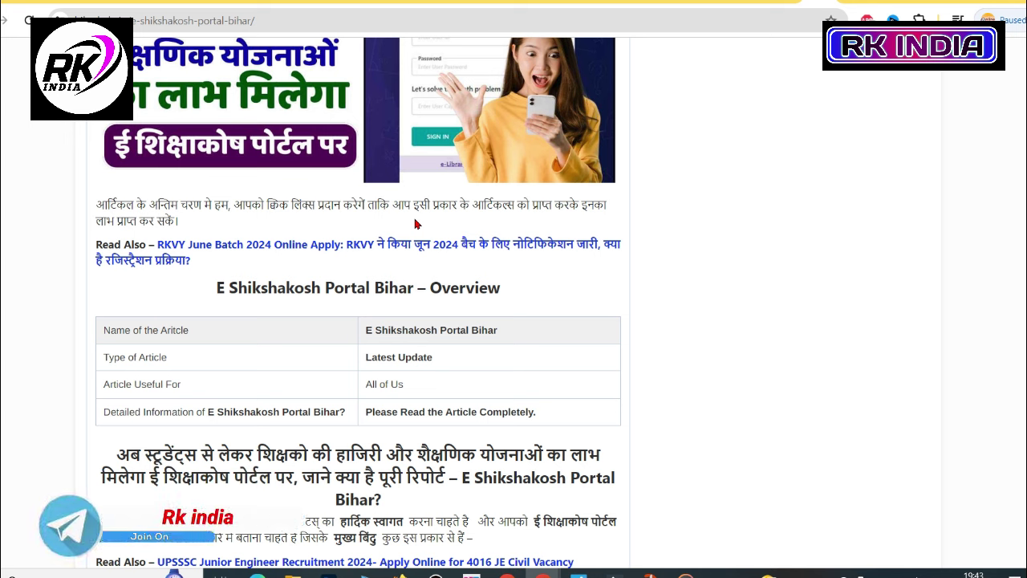
scroll(415, 224, "up", 3)
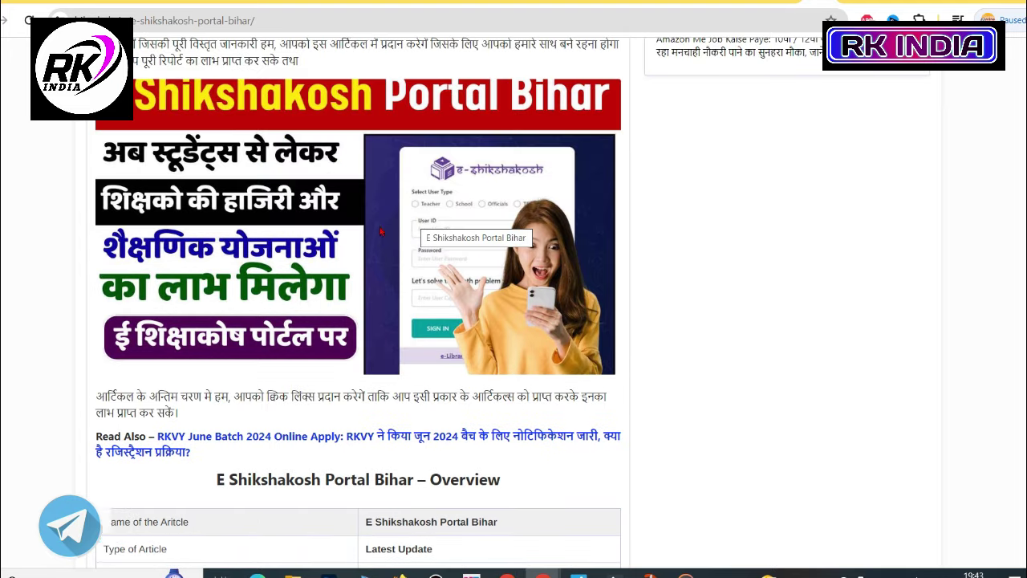
scroll(361, 253, "down", 1)
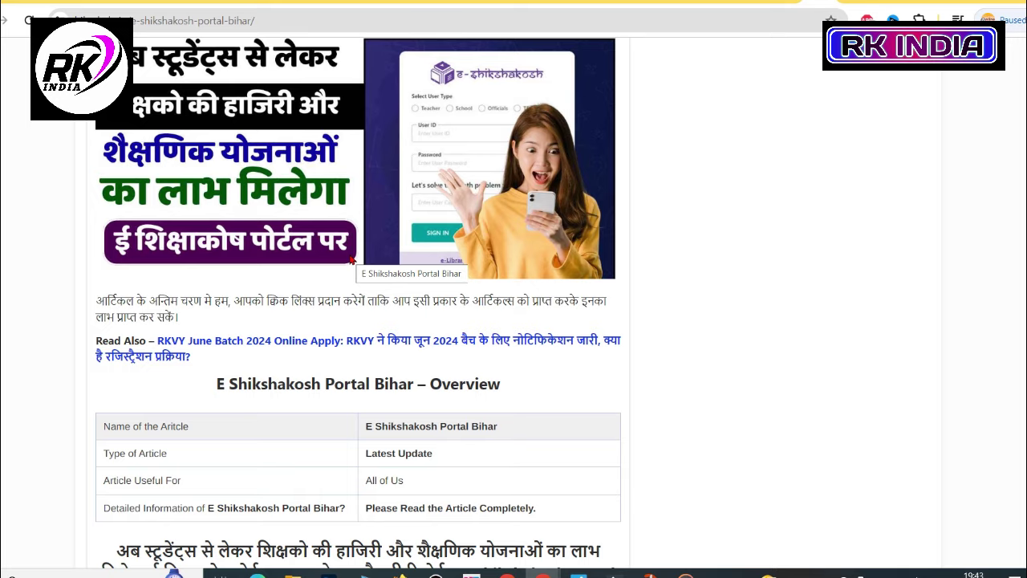
scroll(351, 259, "down", 1)
scroll(321, 249, "up", 3)
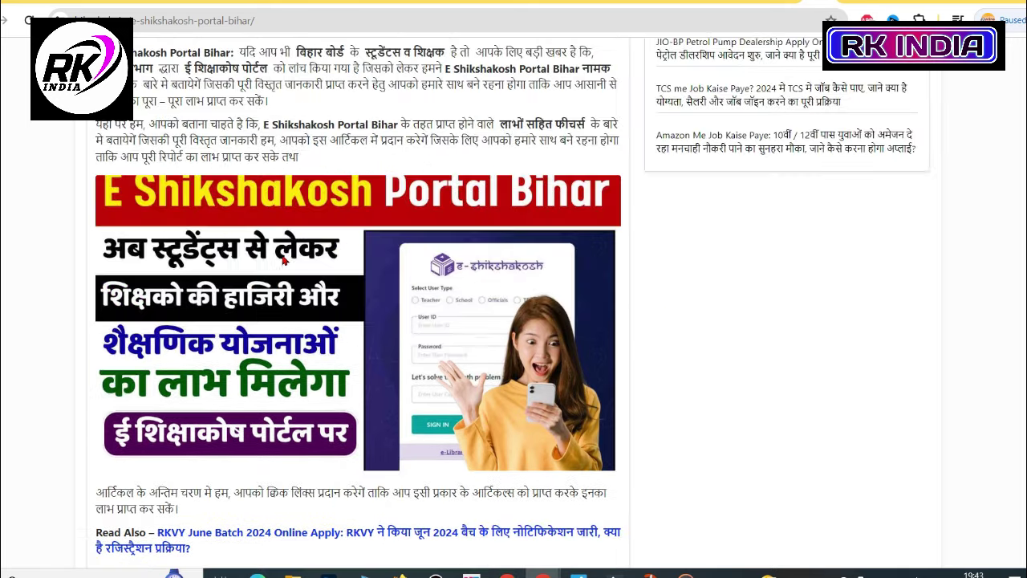
scroll(271, 234, "down", 4)
scroll(270, 234, "down", 4)
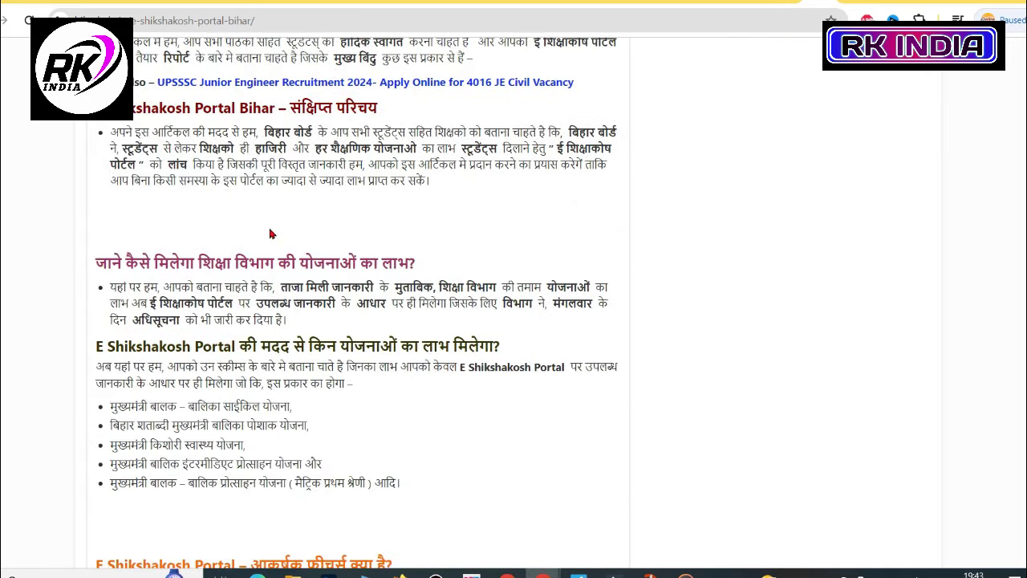
- Examine the article's brief introduction, the list of schemes covered by the portal and its features section
left_click_drag(105, 131, 428, 197)
scroll(514, 257, "down", 2)
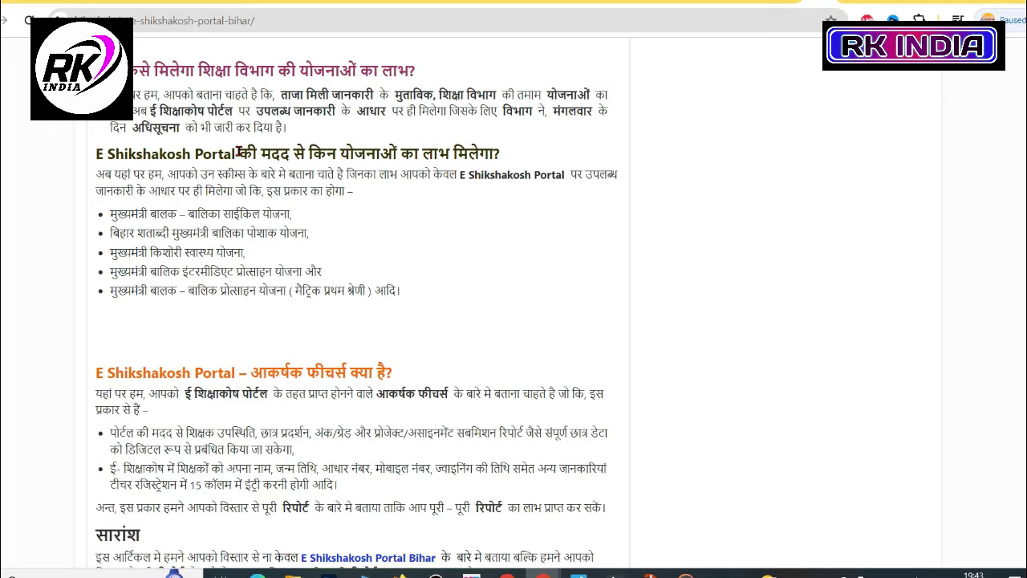
left_click_drag(239, 151, 100, 131)
left_click(341, 246)
left_click_drag(147, 213, 361, 286)
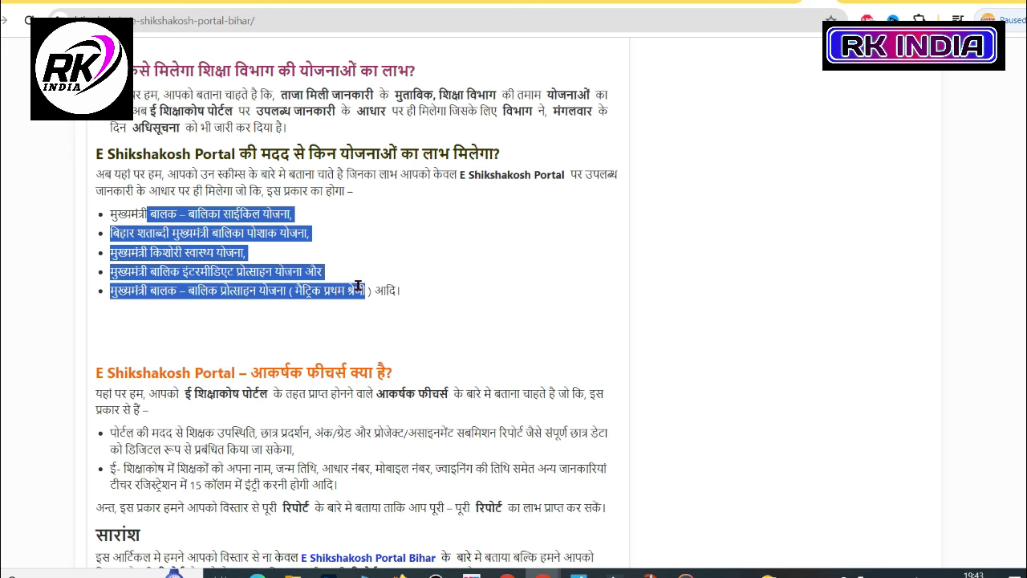
scroll(365, 287, "down", 2)
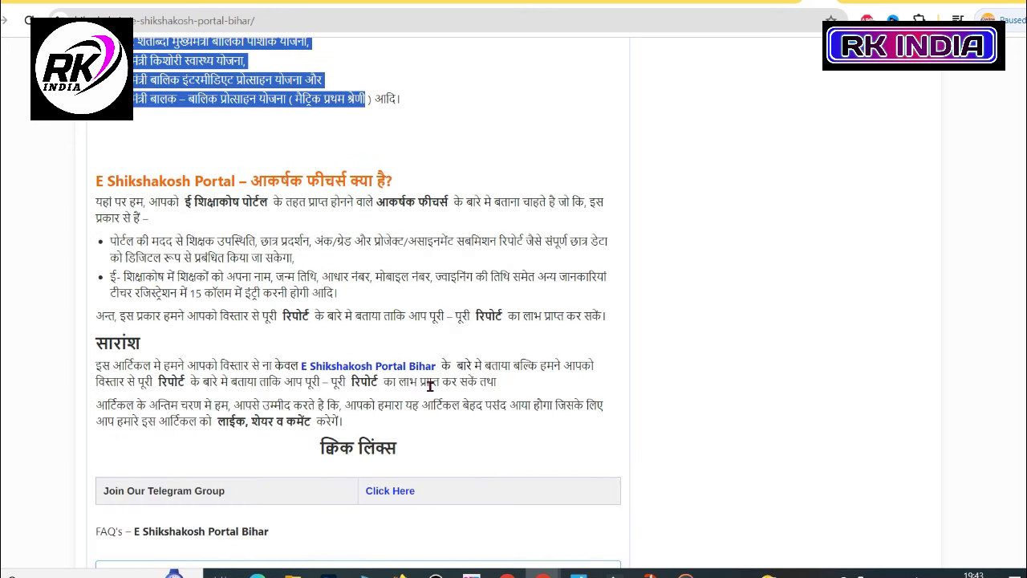
- Reload the article and open the Apply Online link from its quick links table separately from the article
left_click_drag(310, 451, 433, 448)
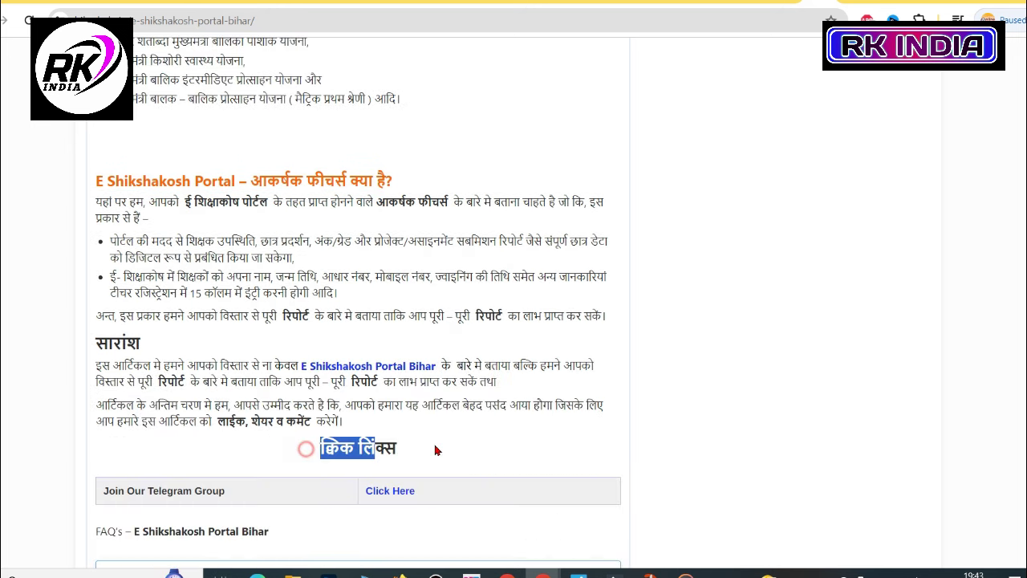
left_click(28, 22)
scroll(477, 383, "down", 1)
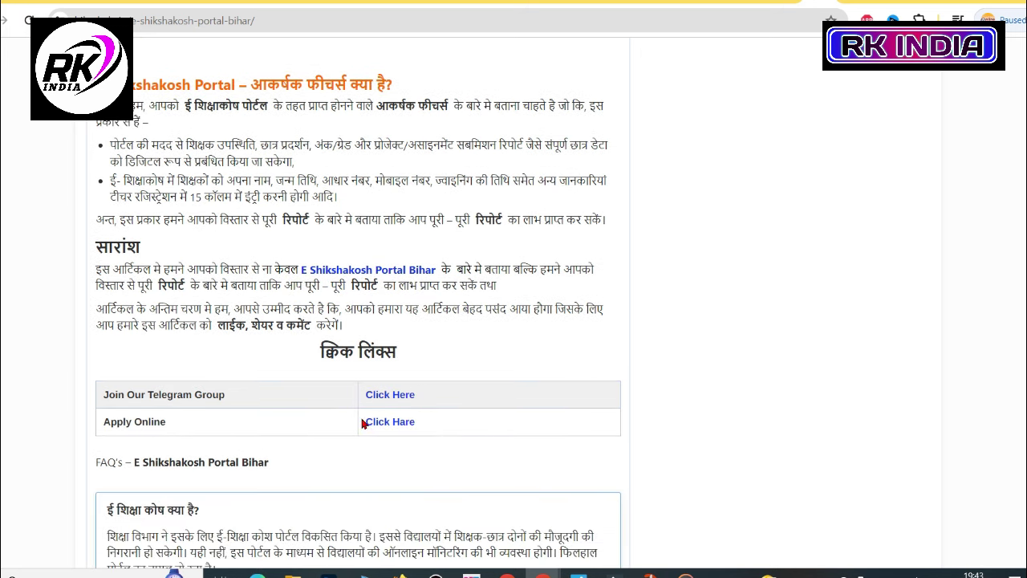
right_click(386, 430)
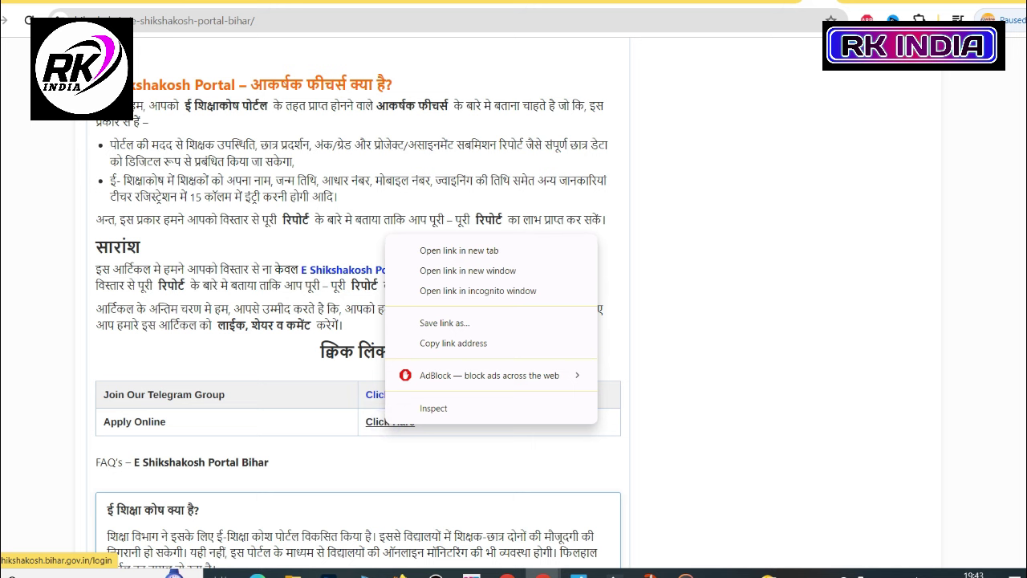
left_click(468, 270)
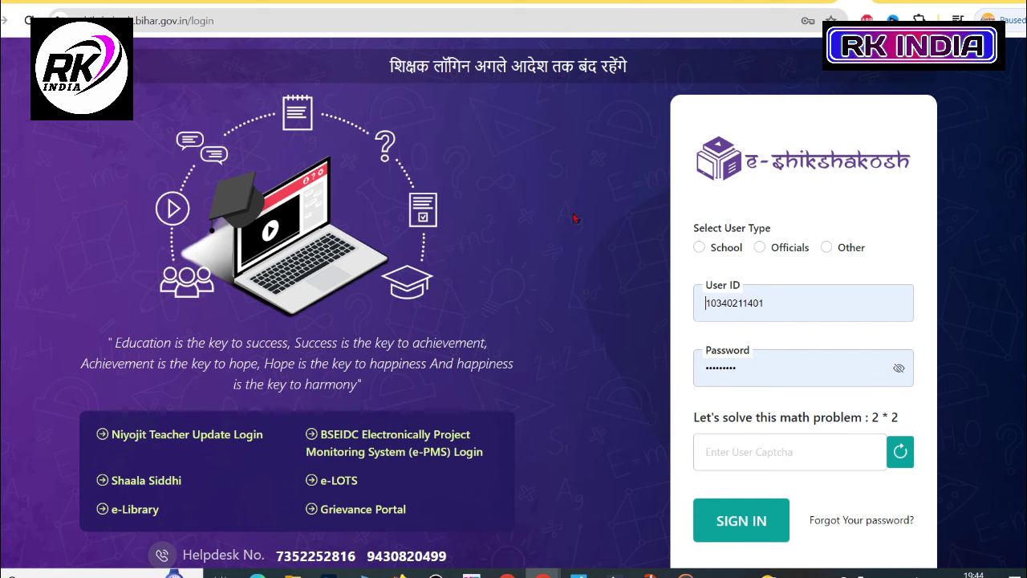
- Examine the School, Officials and Other user types on the login form, including the category list offered for Other
scroll(531, 262, "down", 1)
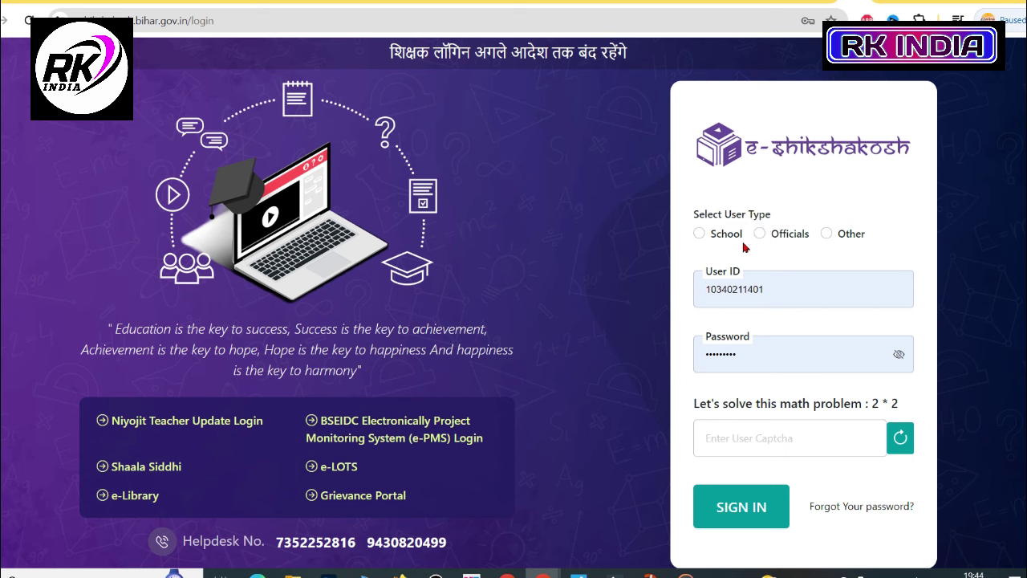
left_click(700, 233)
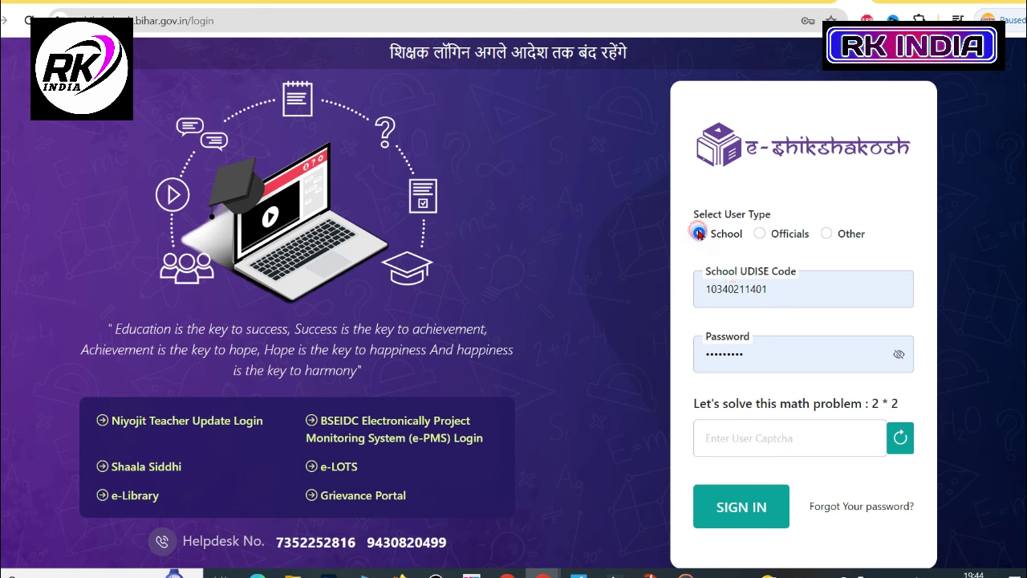
left_click(759, 233)
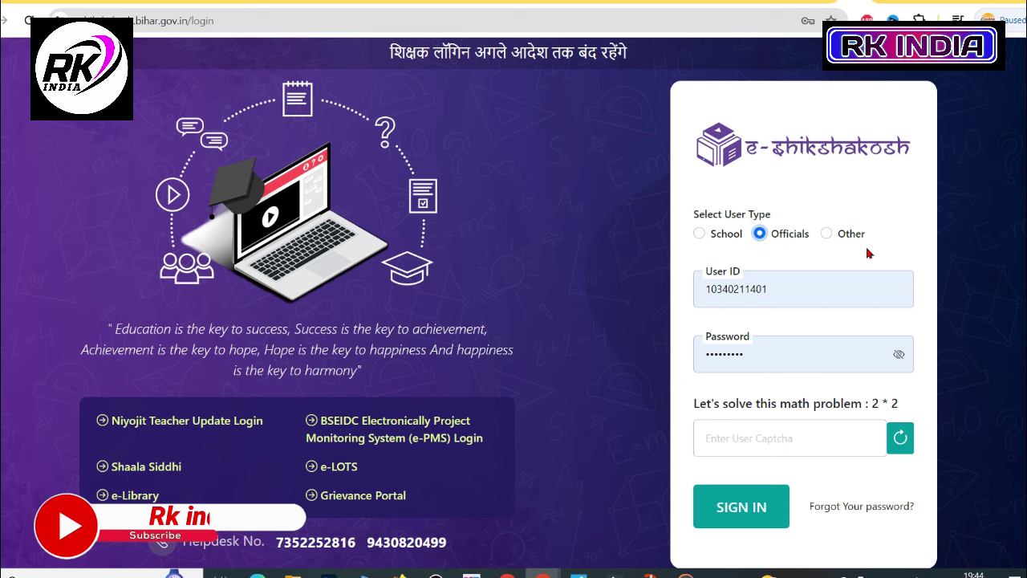
left_click(827, 234)
left_click(817, 283)
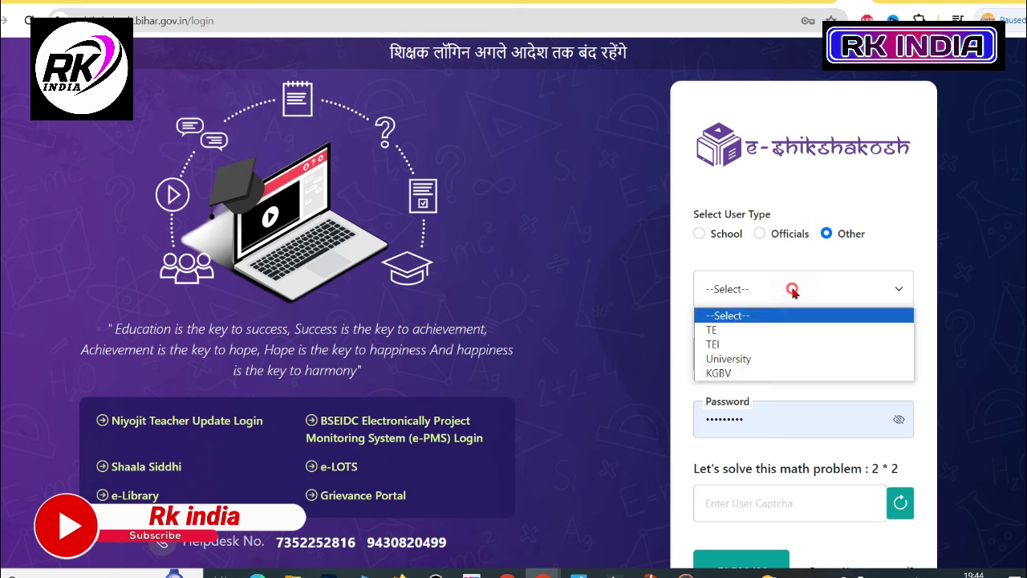
- Sign in as a School user with the prefilled school code and password, answering the math captcha
left_click(698, 233)
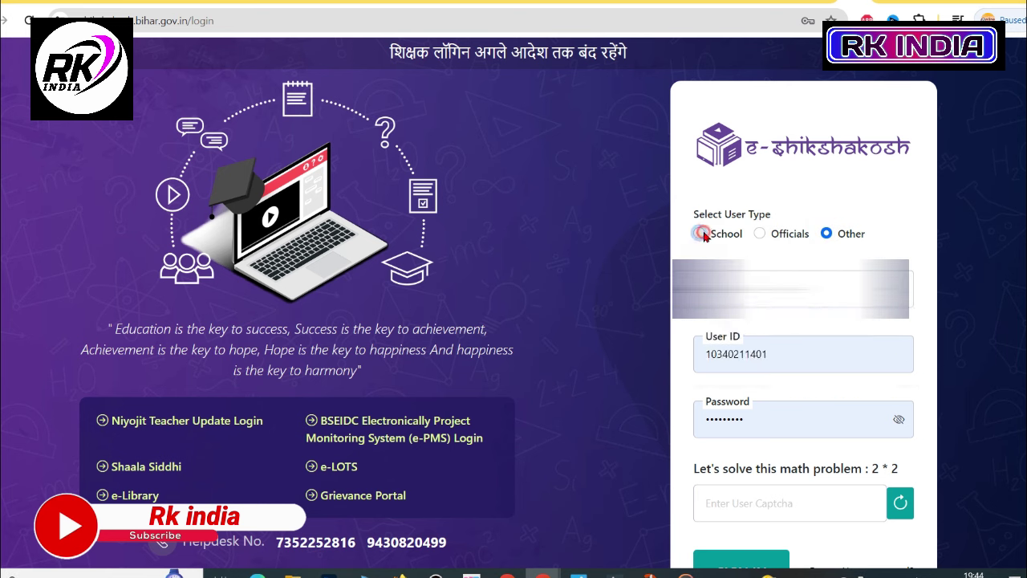
left_click(762, 297)
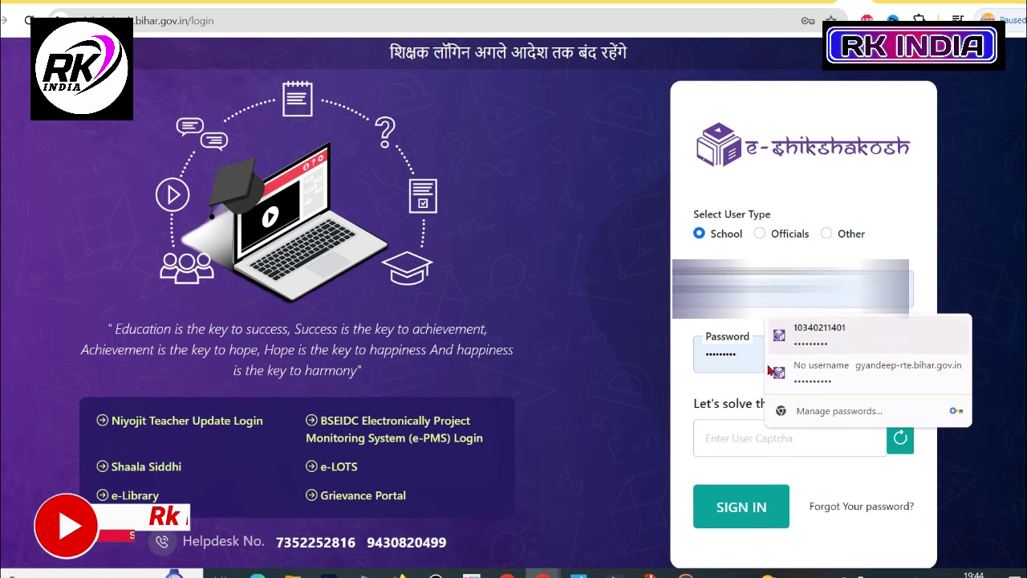
left_click(761, 439)
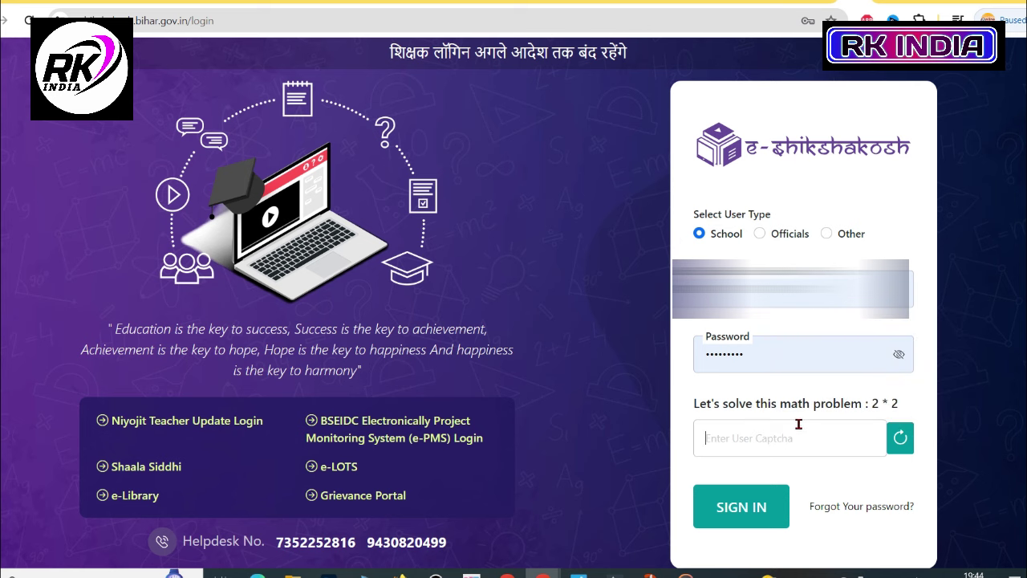
type("4")
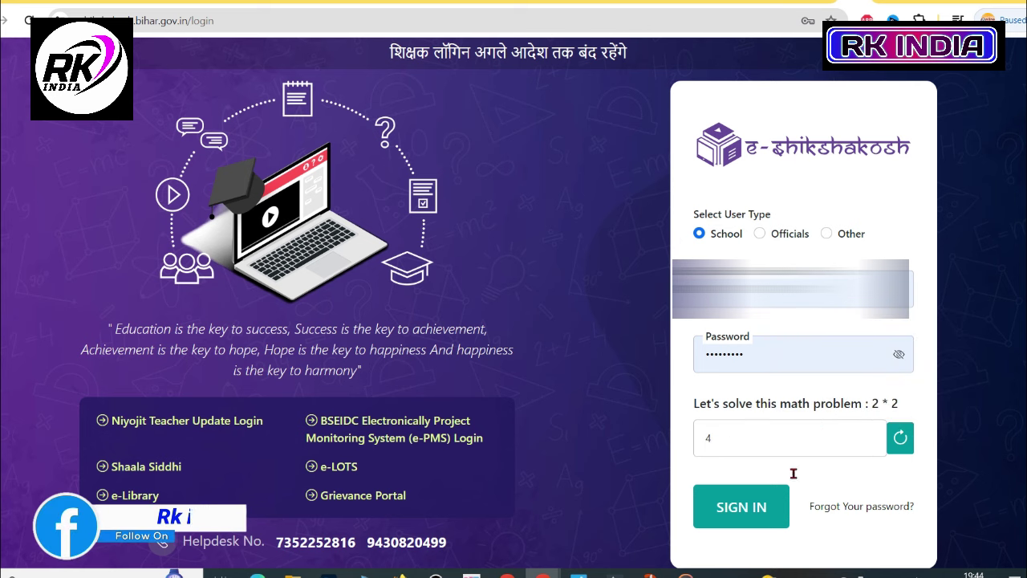
left_click(744, 510)
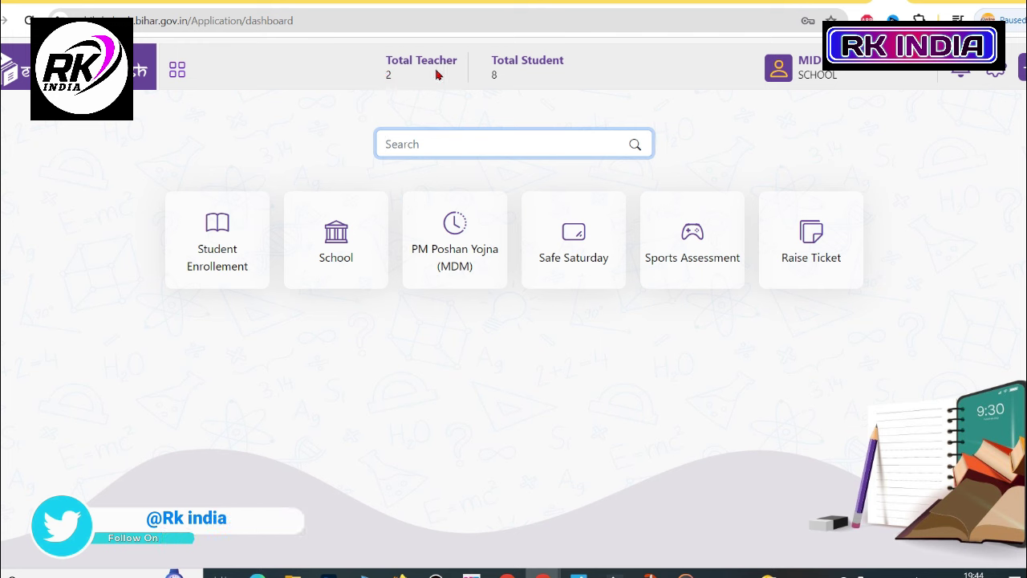
- Open the Student Enrollment page within the dashboard's Student Enrollement module
left_click_drag(368, 64, 450, 58)
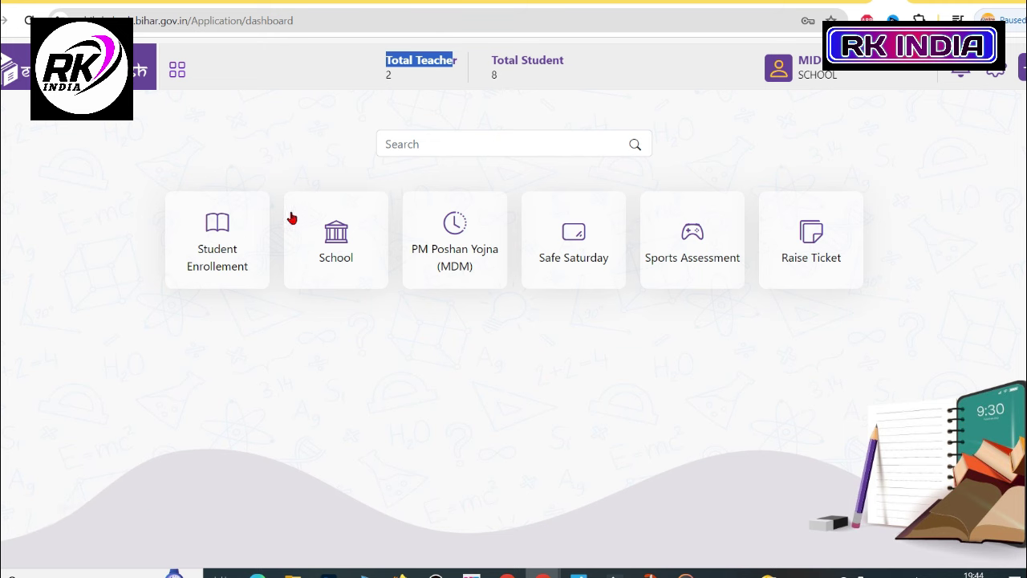
left_click(239, 255)
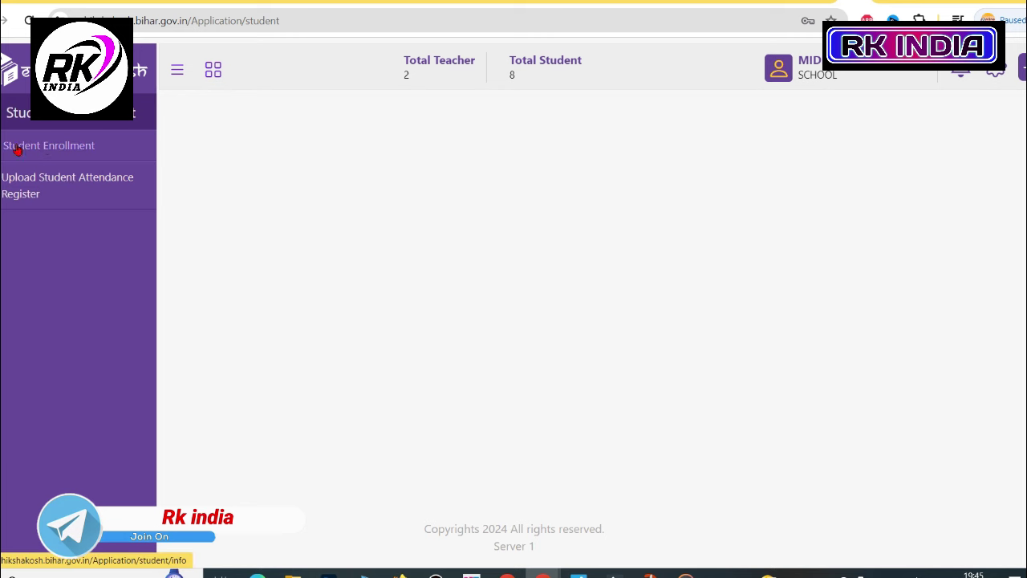
left_click(47, 147)
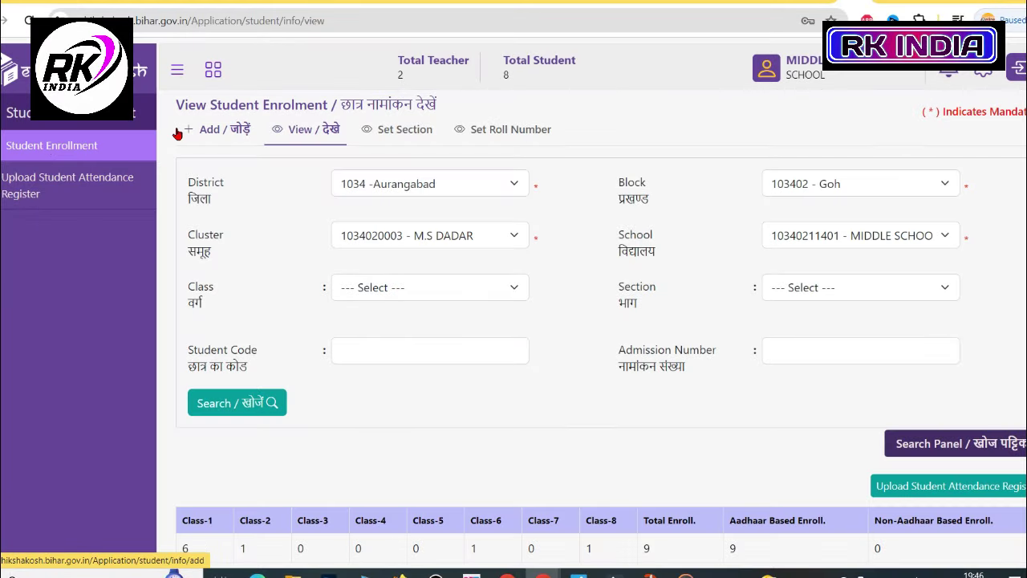
- Examine the district, block, cluster, school and class filters of the enrolment view, plus the Set Section and Set Roll Number pages
left_click(425, 184)
left_click(426, 188)
left_click(829, 184)
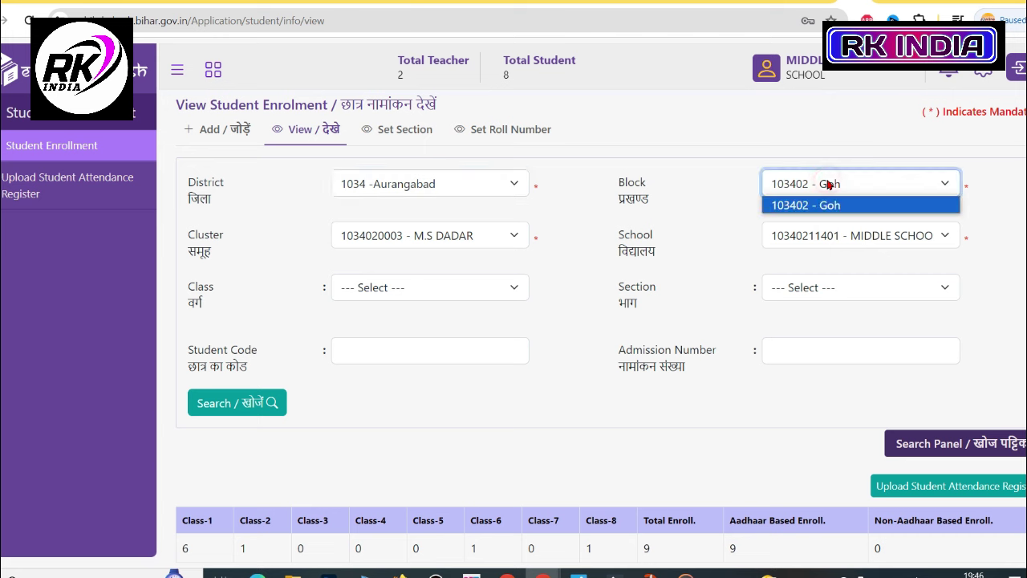
left_click(435, 245)
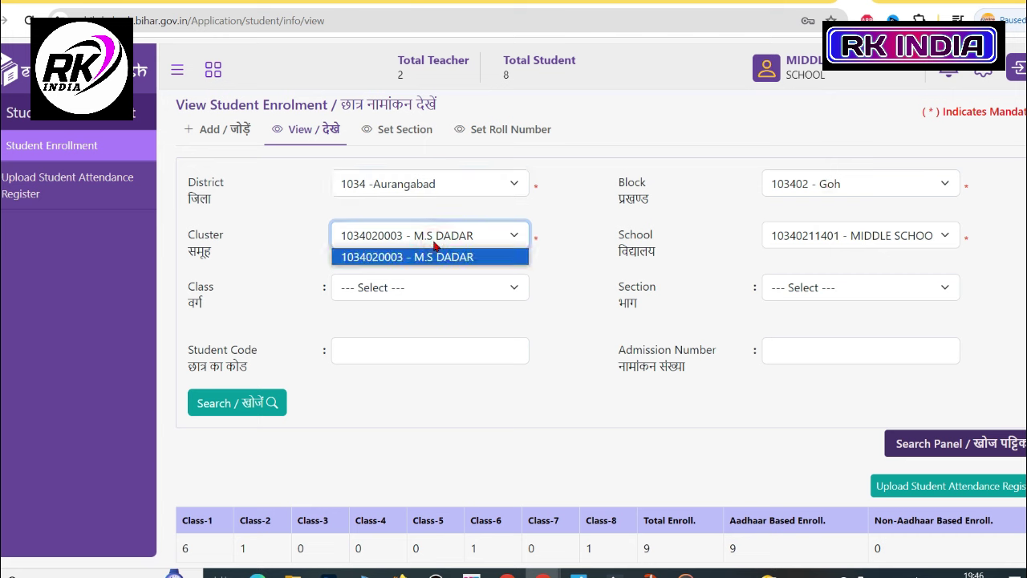
left_click(831, 242)
left_click(406, 289)
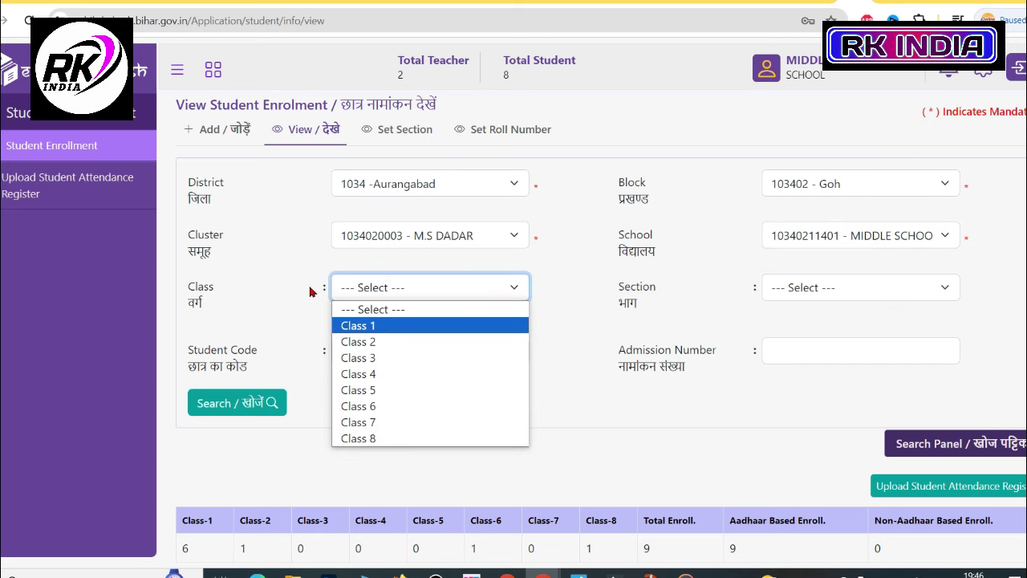
left_click(401, 137)
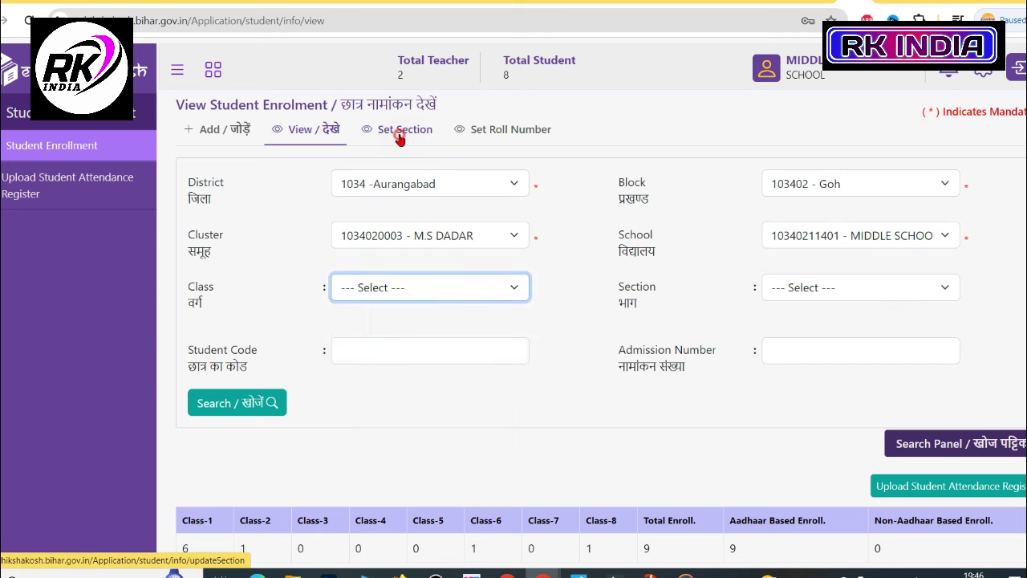
left_click(478, 132)
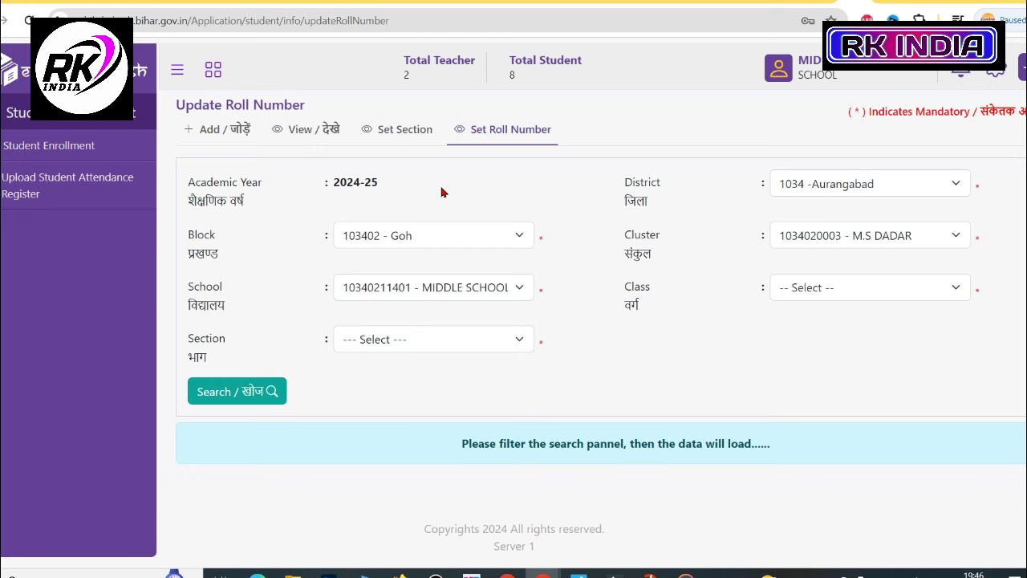
- Open the form for adding a student, complete the Aadhaar number, name, date of birth, gender and consent, and authenticate the Aadhaar
left_click(200, 132)
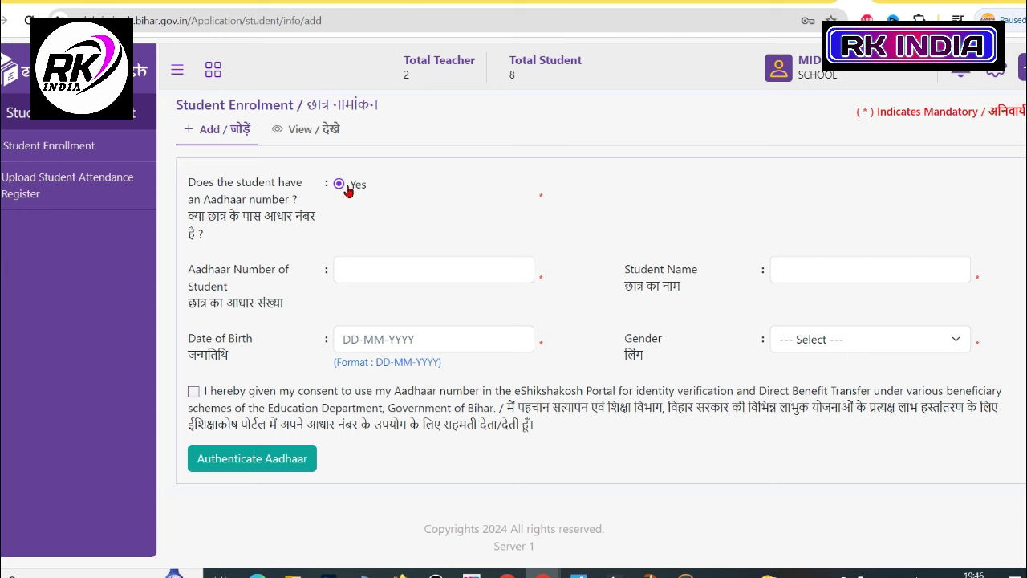
left_click(395, 278)
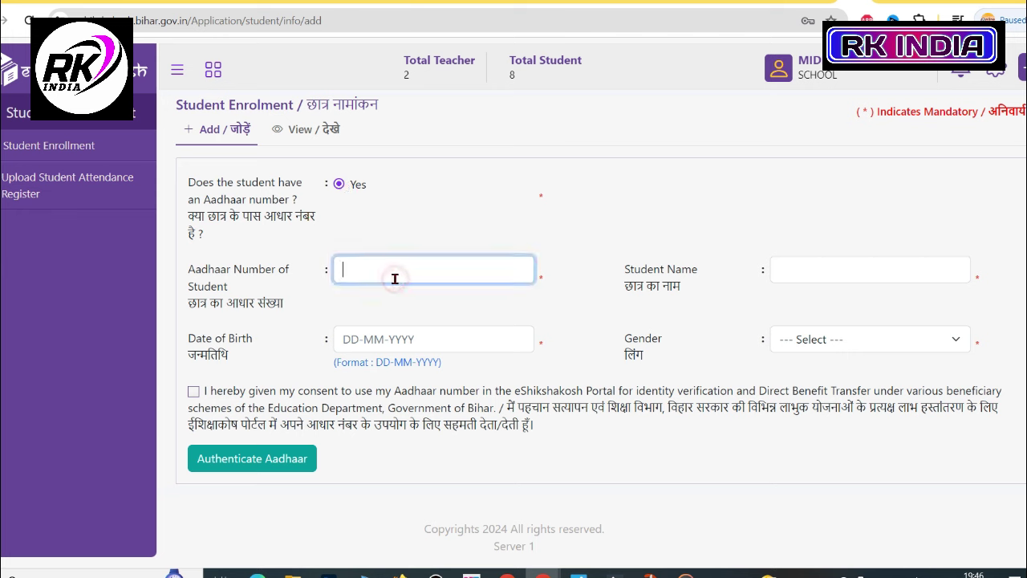
left_click(846, 274)
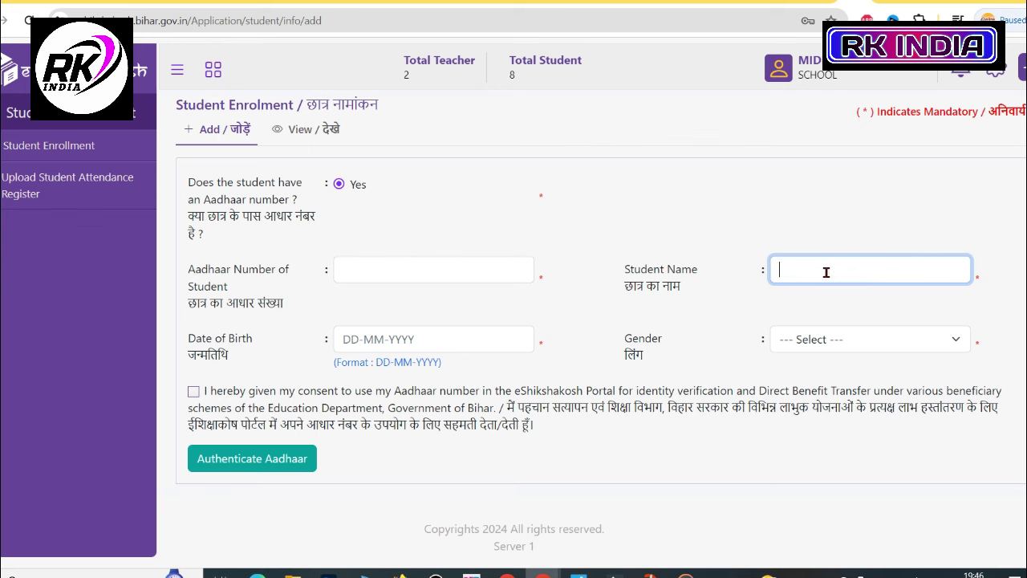
left_click(404, 335)
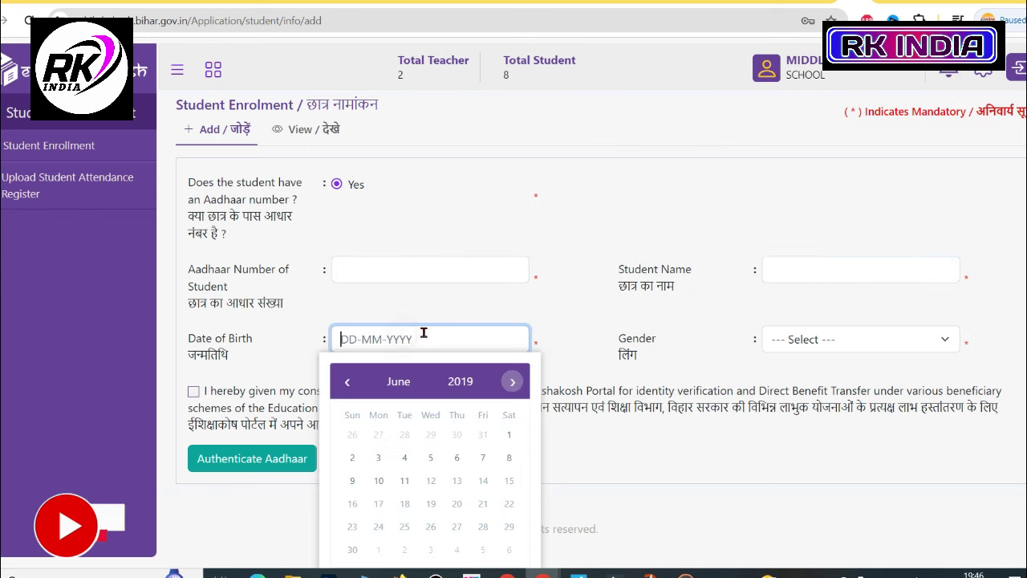
left_click(807, 342)
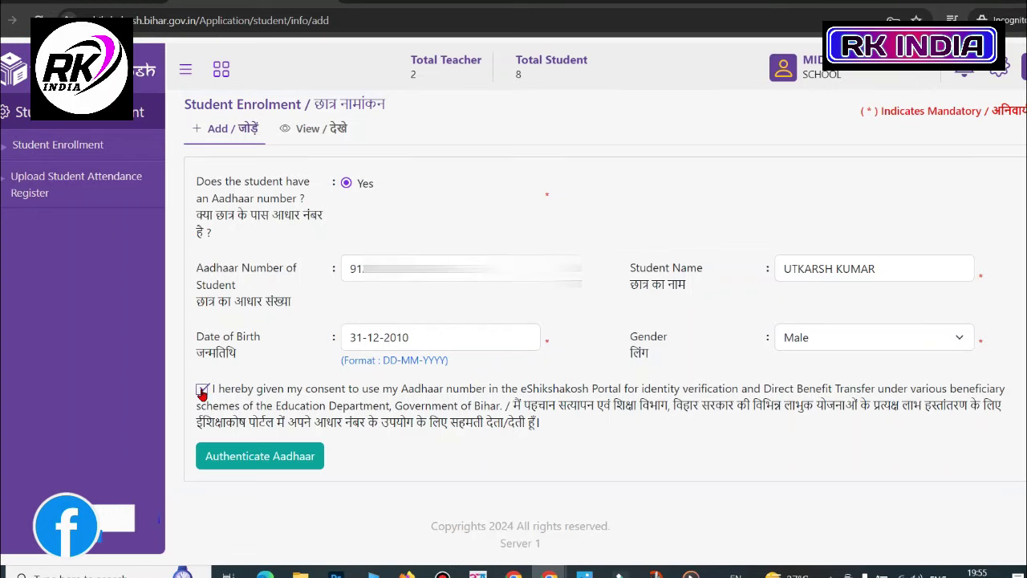
left_click(264, 456)
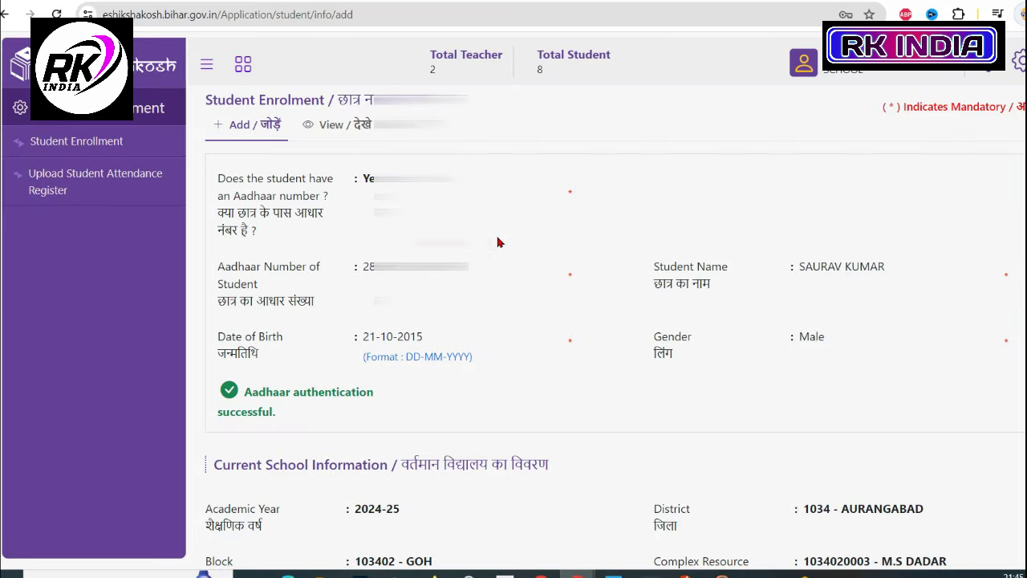
- Set the student's class to Class 4 and section to A under Current School Information
scroll(478, 251, "down", 1)
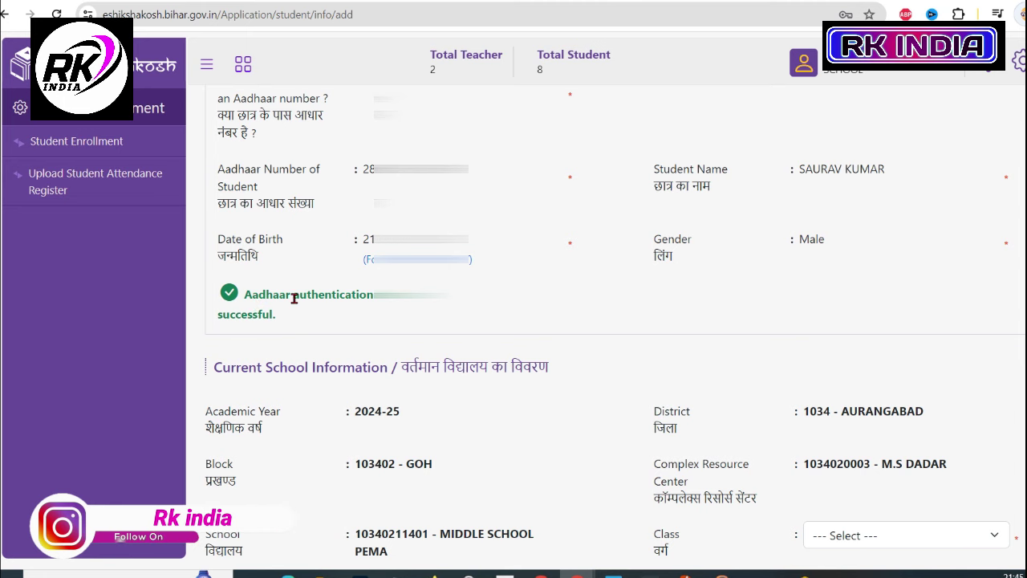
scroll(337, 289, "up", 1)
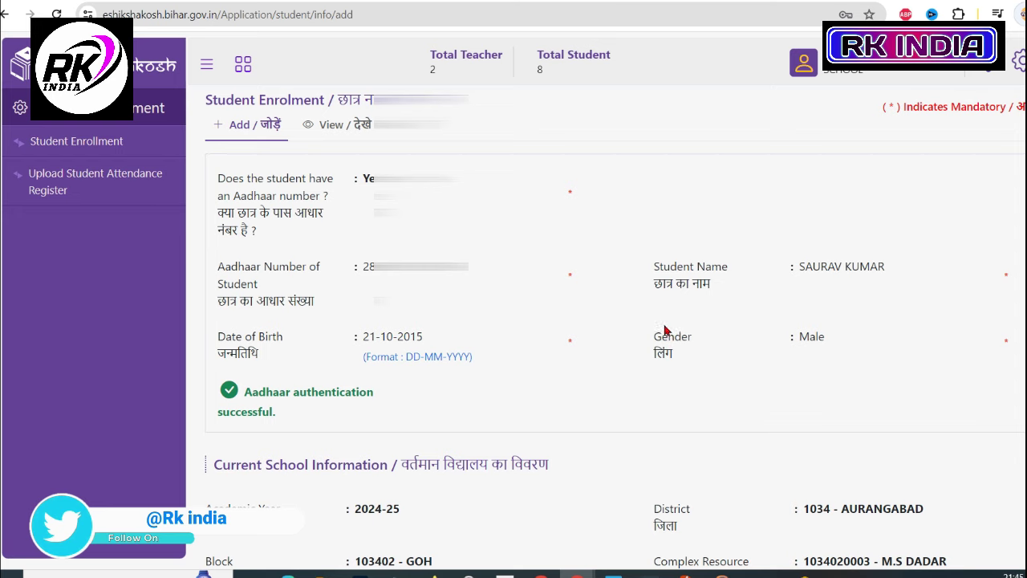
scroll(623, 324, "down", 2)
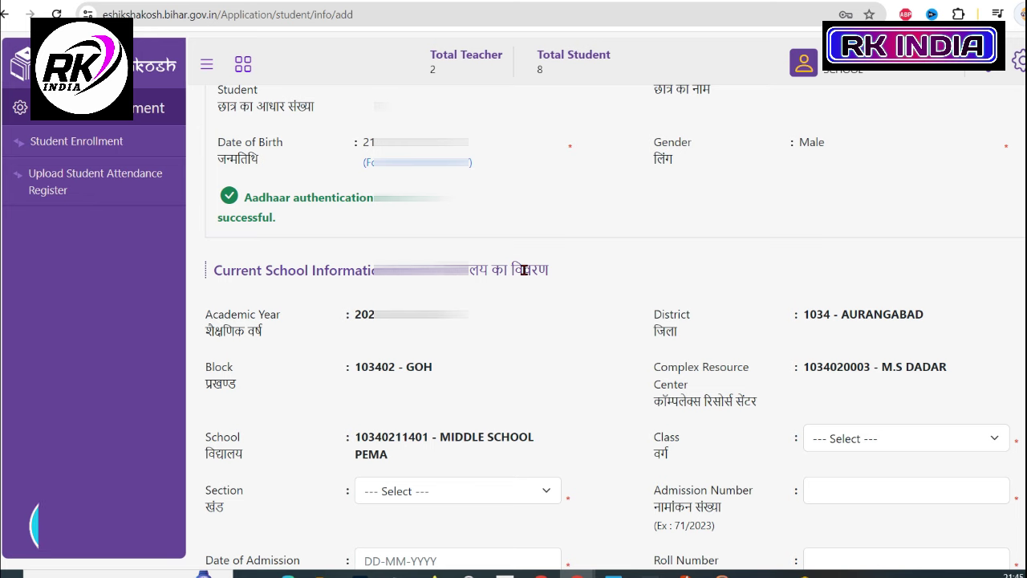
scroll(505, 291, "down", 1)
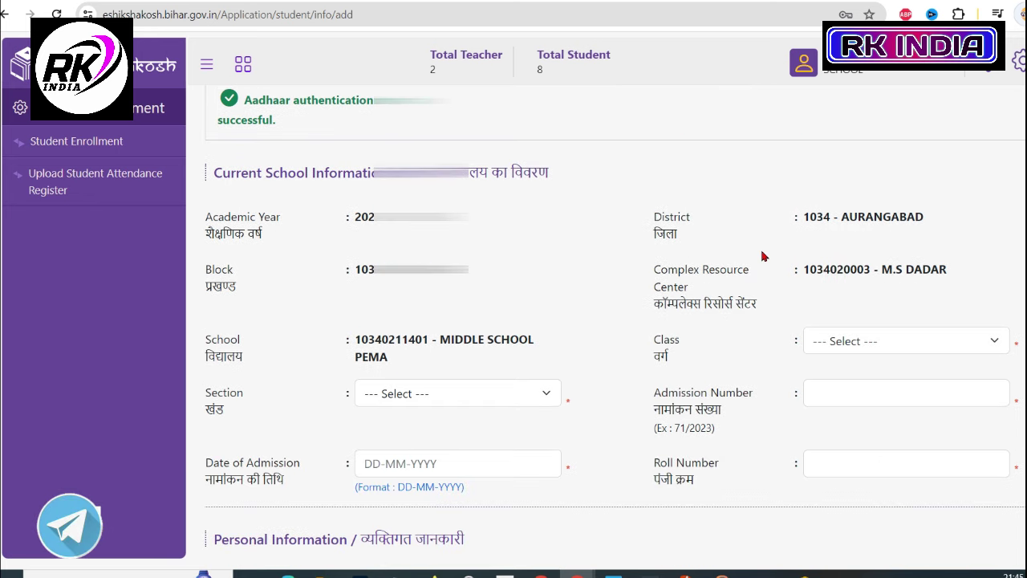
left_click(840, 343)
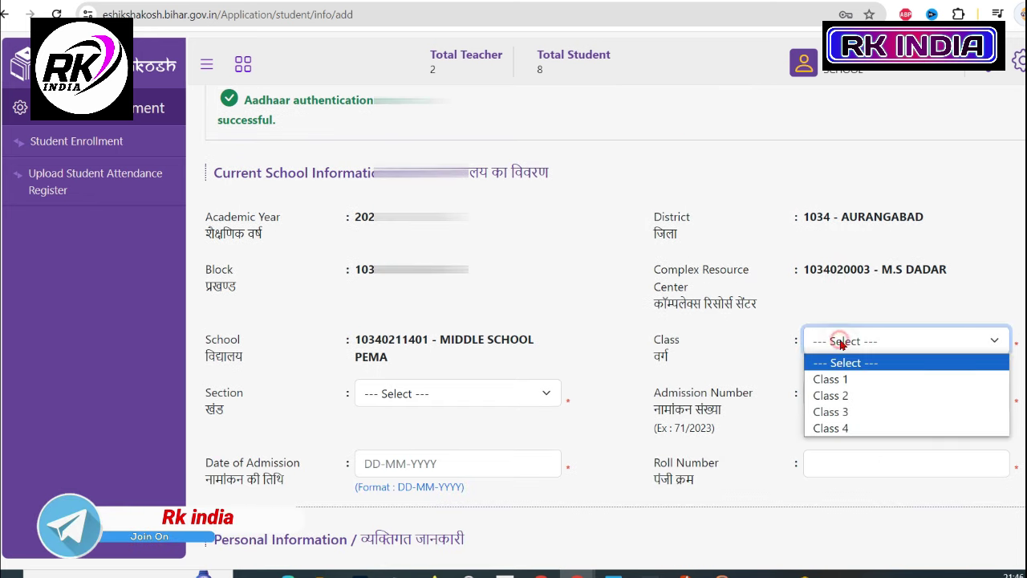
left_click(852, 429)
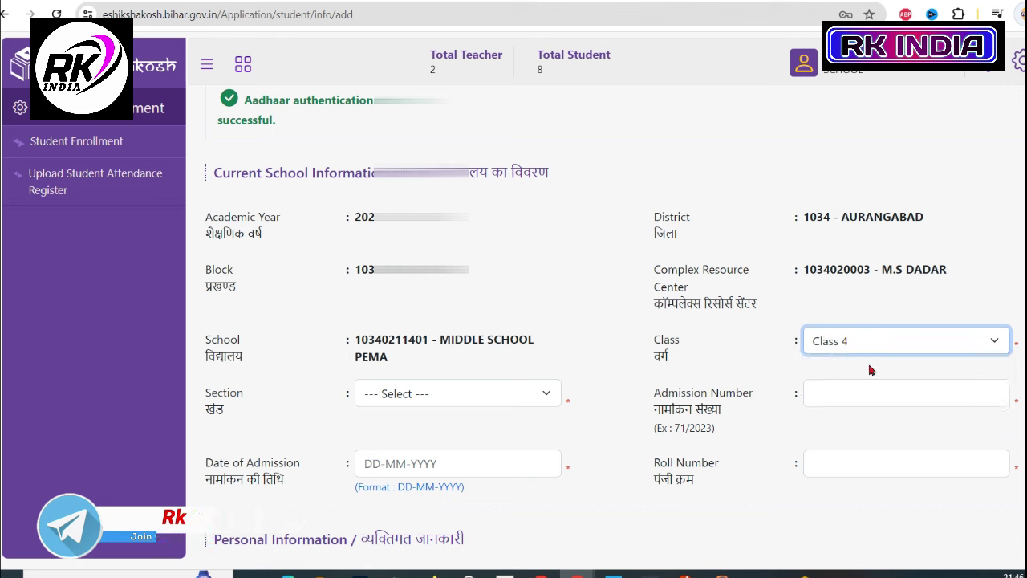
left_click(408, 394)
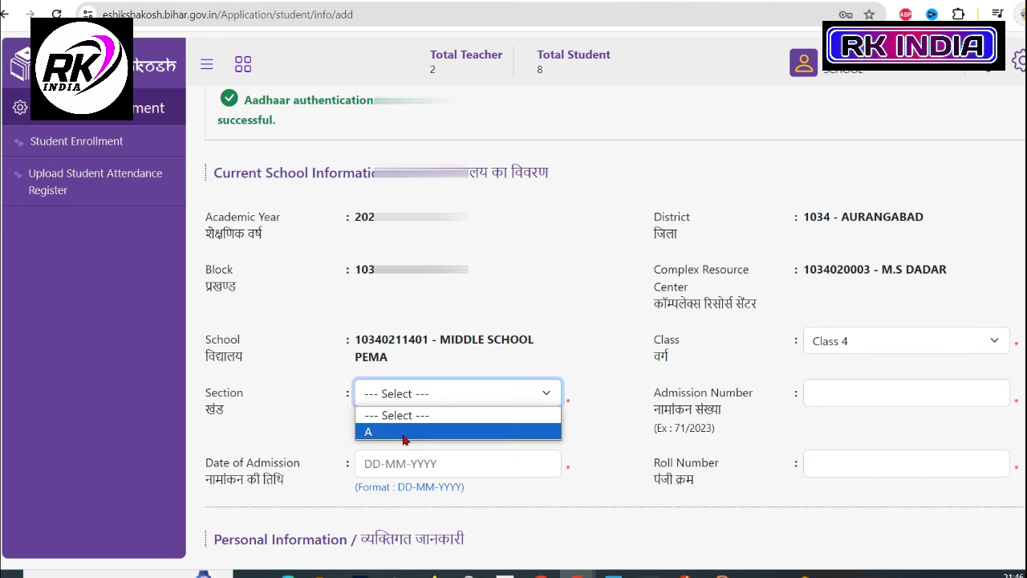
left_click(405, 434)
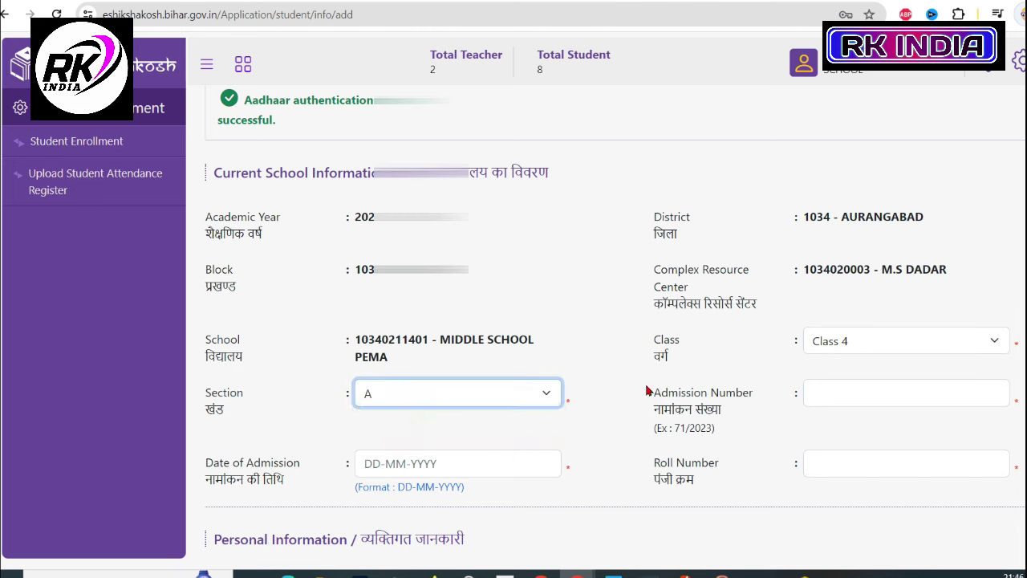
- Examine the Admission Number, Date of Admission and Roll Number fields, including the admission date calendar, without entering values
left_click_drag(647, 390, 751, 393)
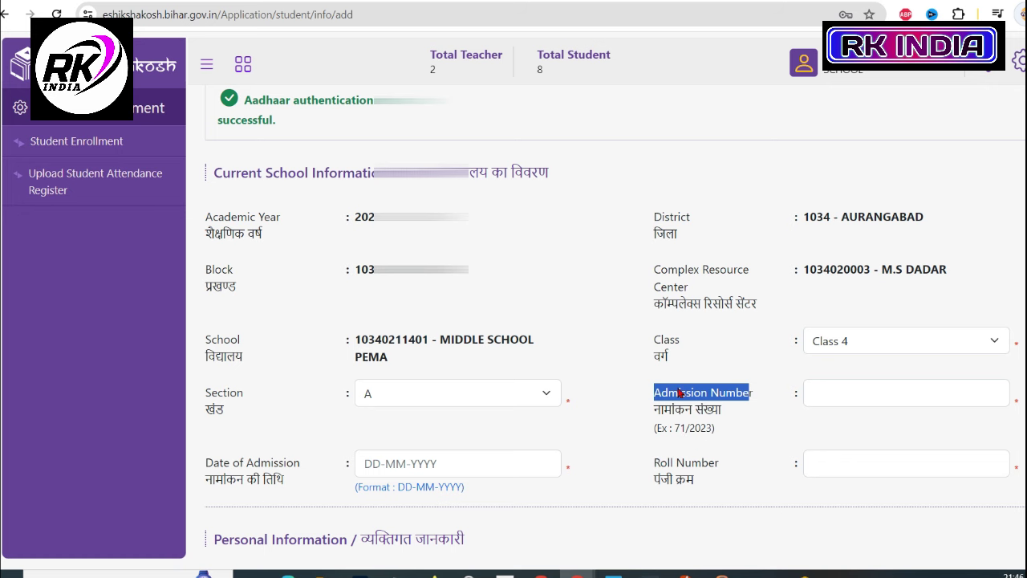
left_click(834, 391)
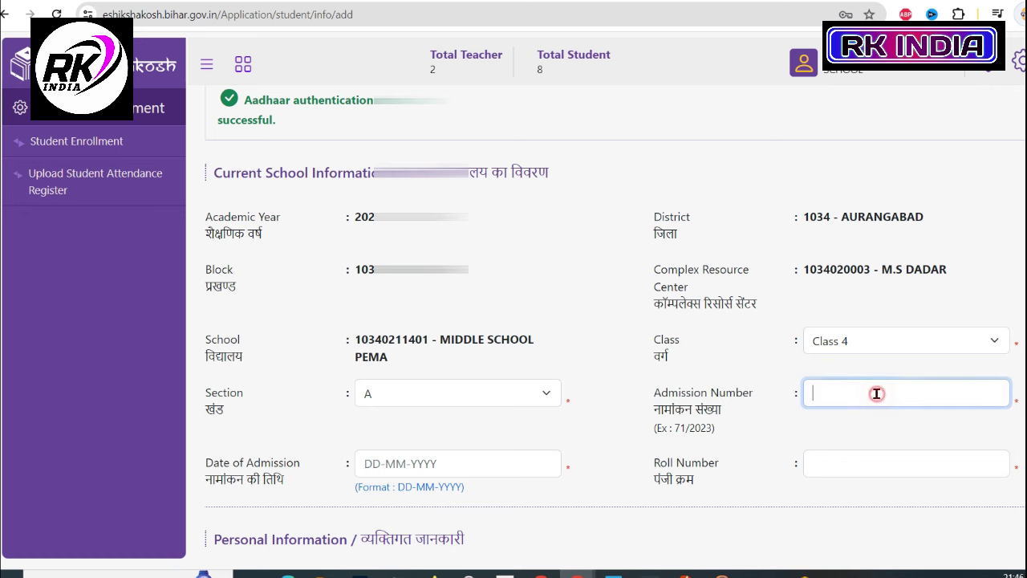
scroll(326, 434, "down", 2)
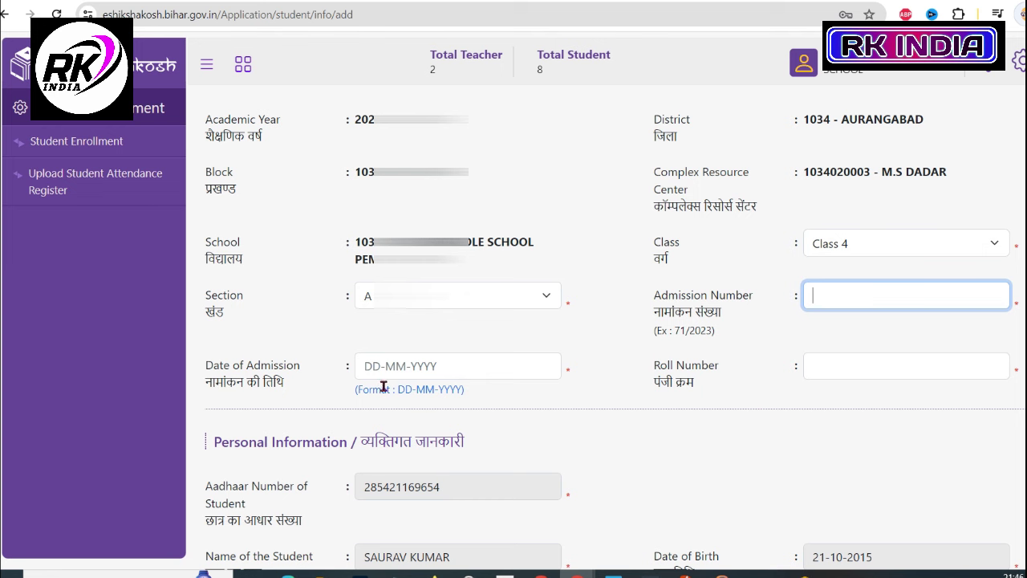
left_click(388, 359)
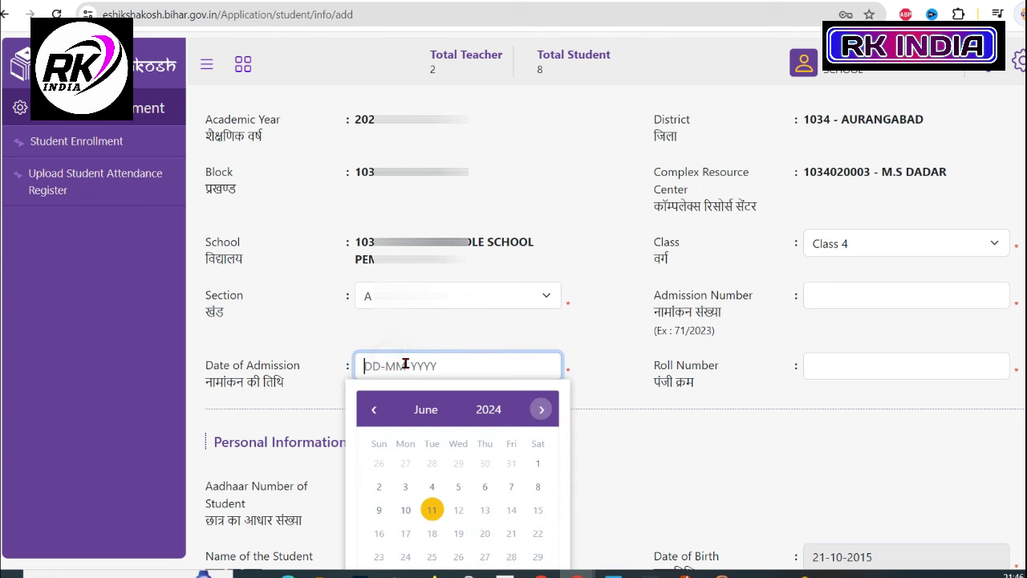
left_click(363, 360)
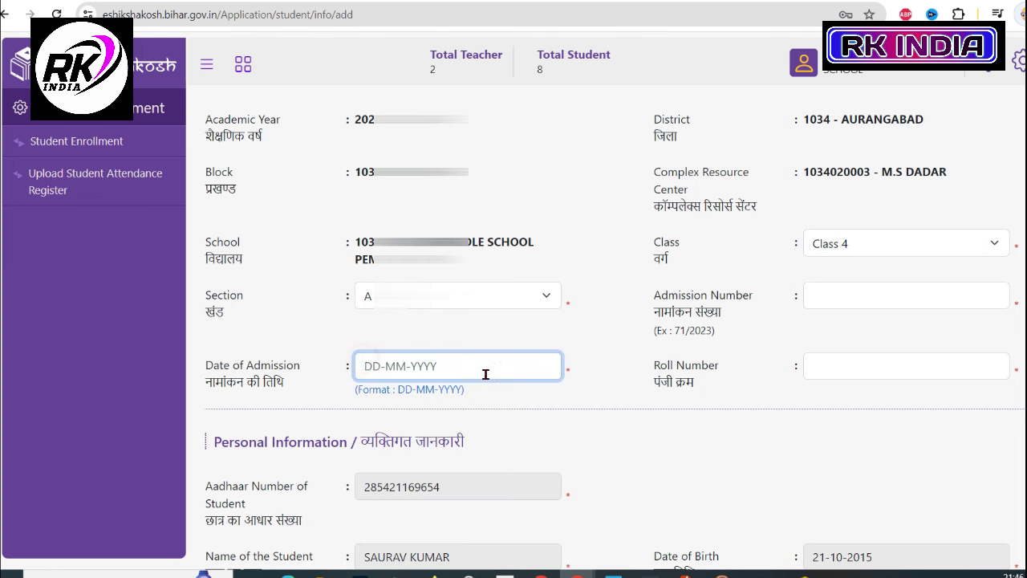
left_click(890, 365)
- Examine the parents' name fields and the options offered for Social Category under Personal Information
scroll(726, 370, "down", 3)
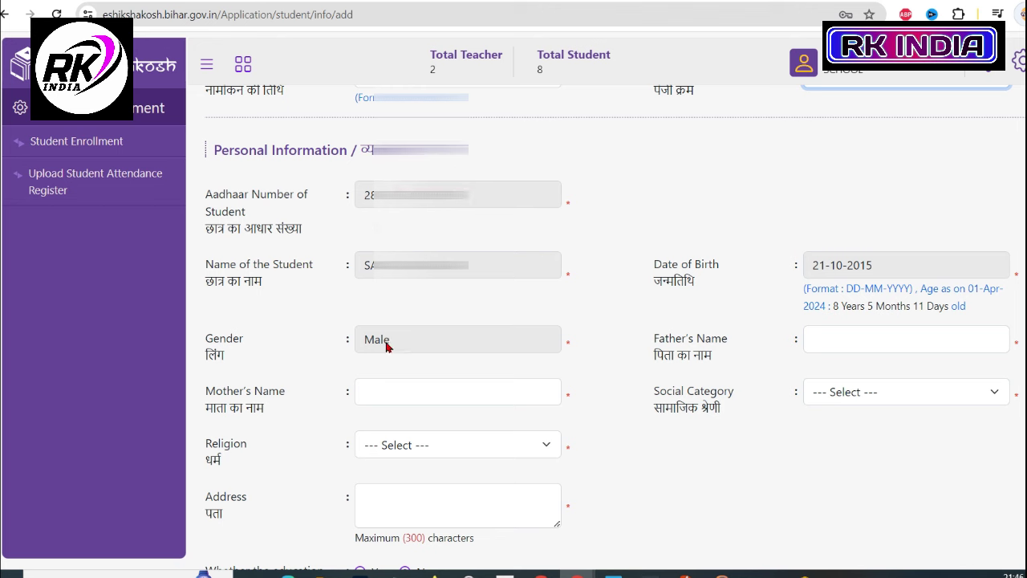
scroll(844, 327, "down", 1)
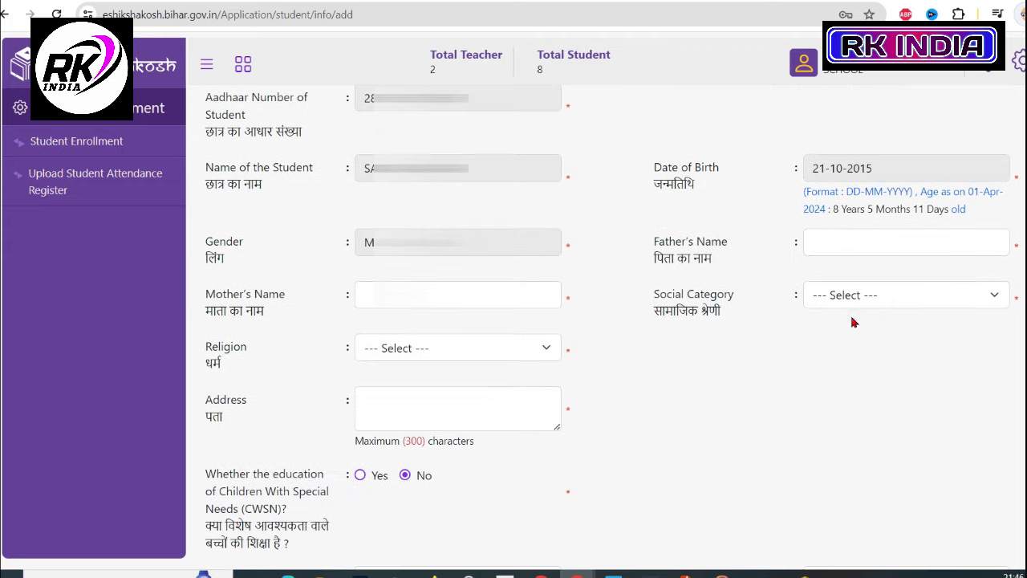
left_click(855, 233)
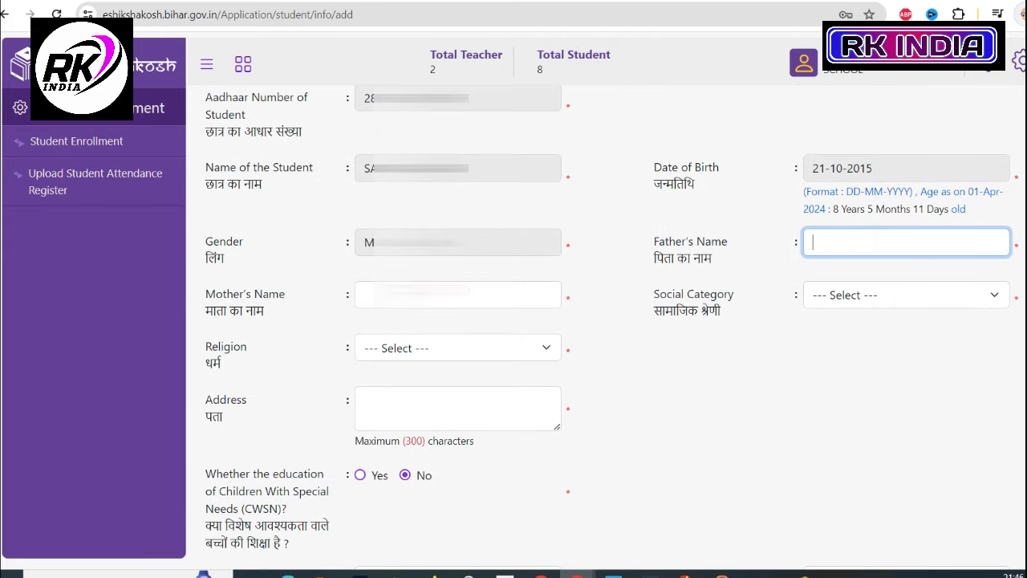
key("Tab")
left_click(859, 297)
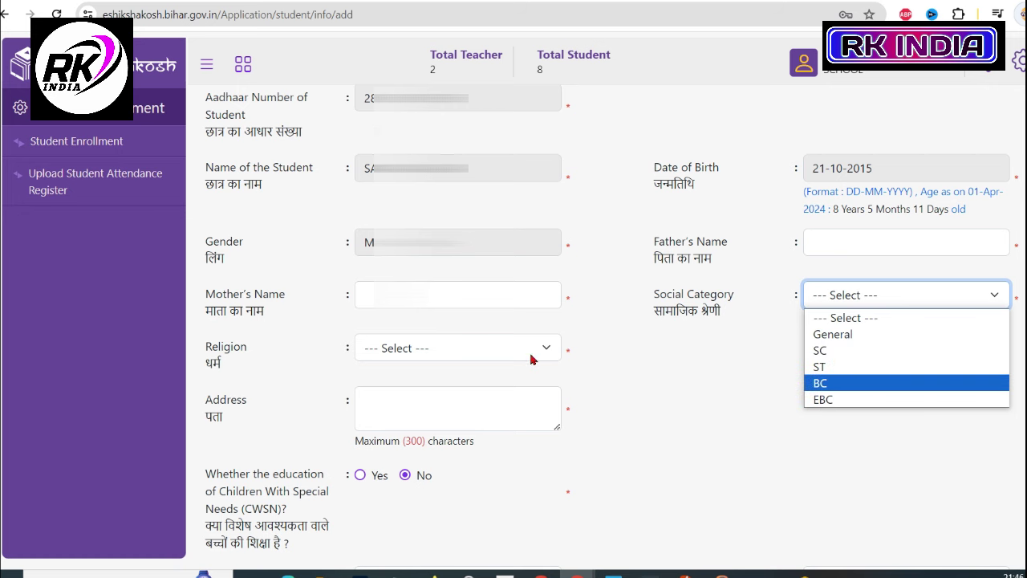
left_click(619, 329)
- Set the student's religion to Hinduism and go to the Address field
left_click(417, 357)
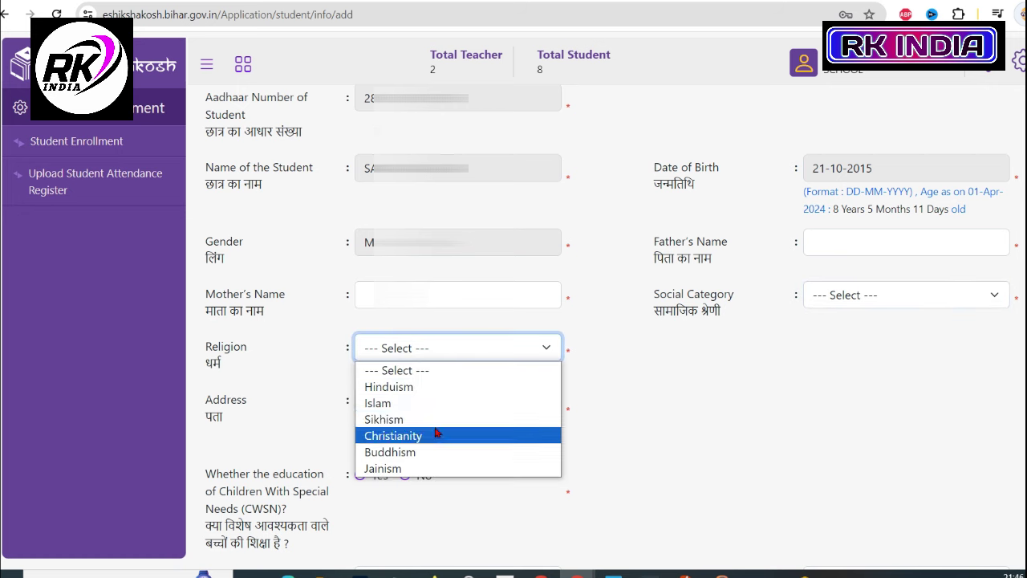
left_click(412, 388)
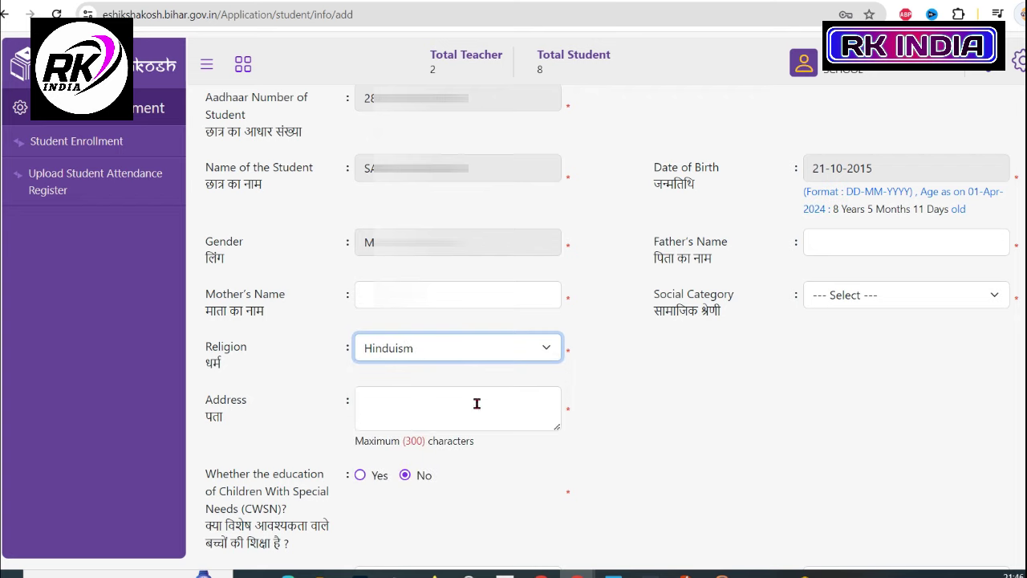
scroll(390, 415, "down", 1)
left_click(417, 309)
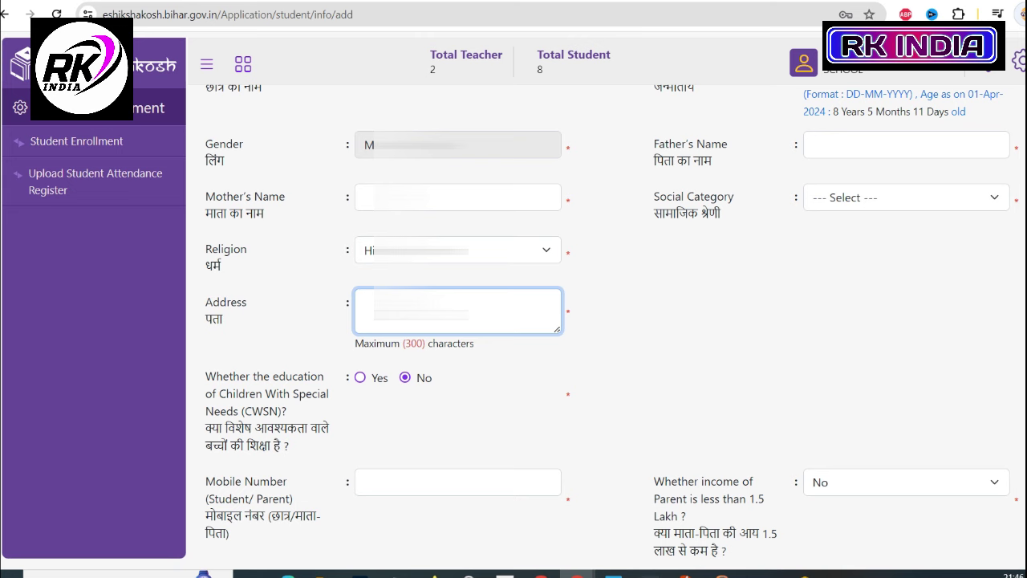
- Examine the Type of Disability options by switching the CWSN answer to Yes, and return the answer to No
scroll(425, 321, "down", 1)
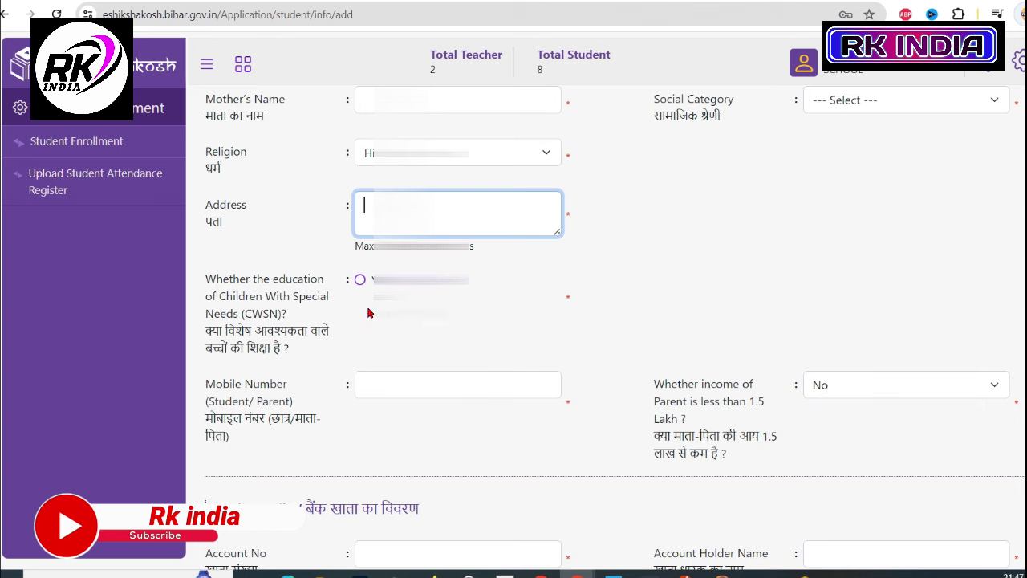
left_click(363, 281)
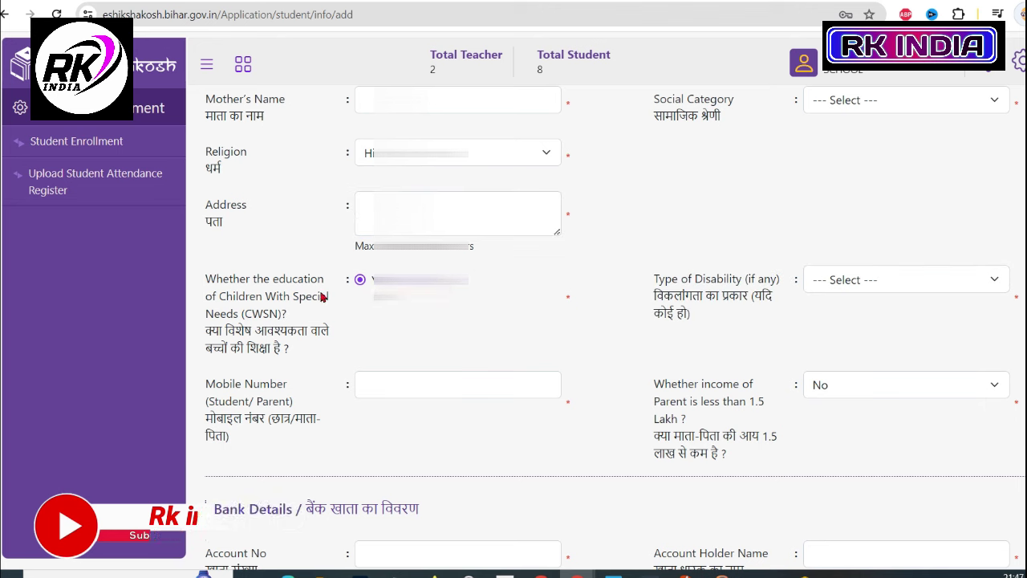
left_click(360, 279)
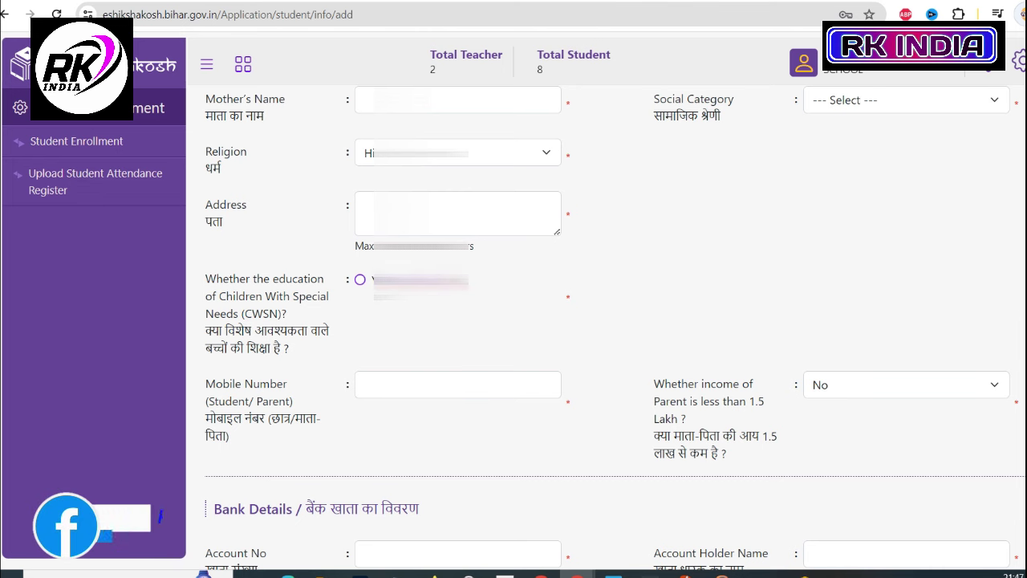
left_click(360, 279)
left_click(833, 288)
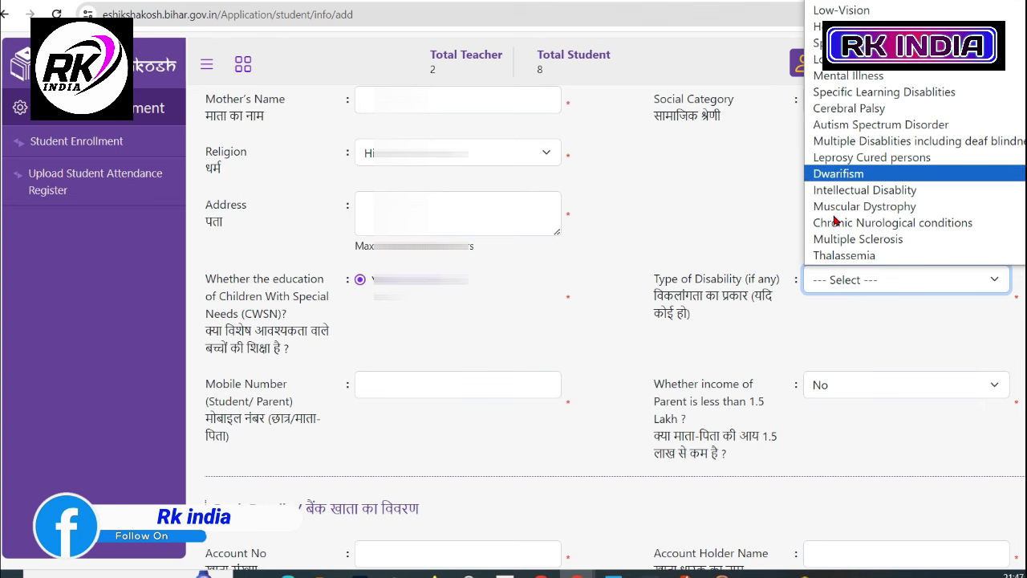
left_click(450, 332)
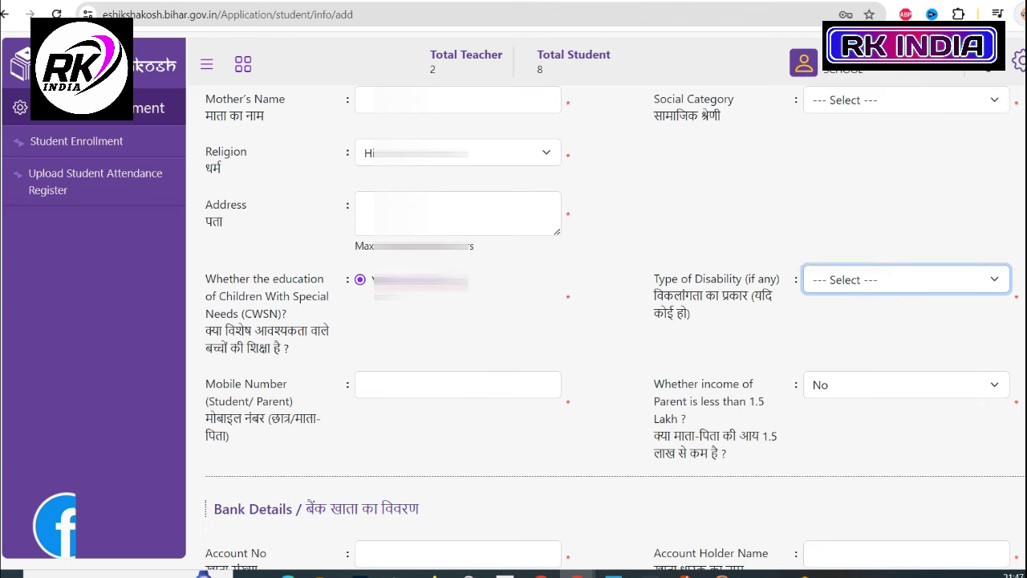
left_click(360, 297)
- Go to the Mobile Number field and set whether the parent's income is less than 1.5 lakh to Yes
scroll(329, 315, "down", 2)
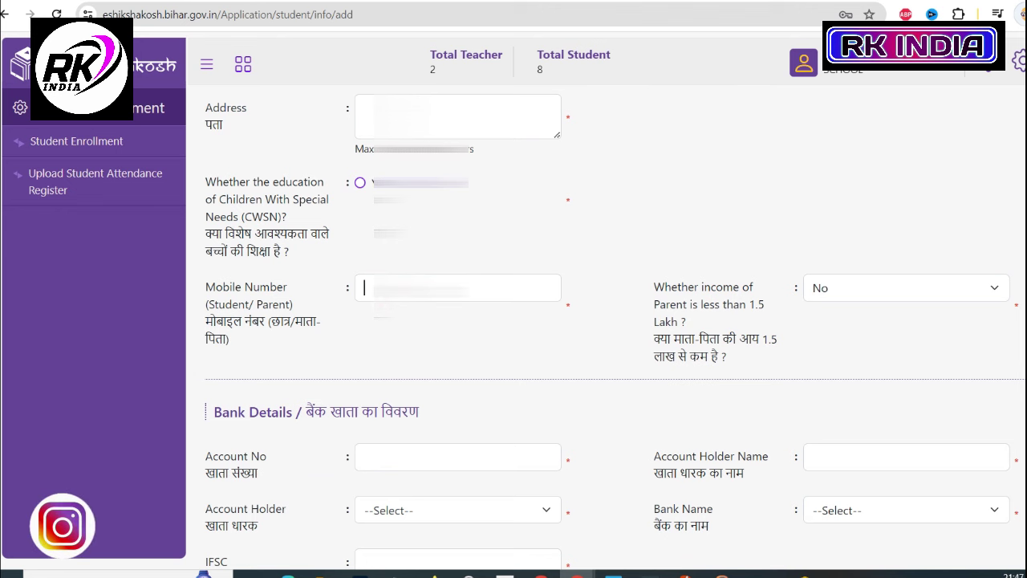
left_click(361, 288)
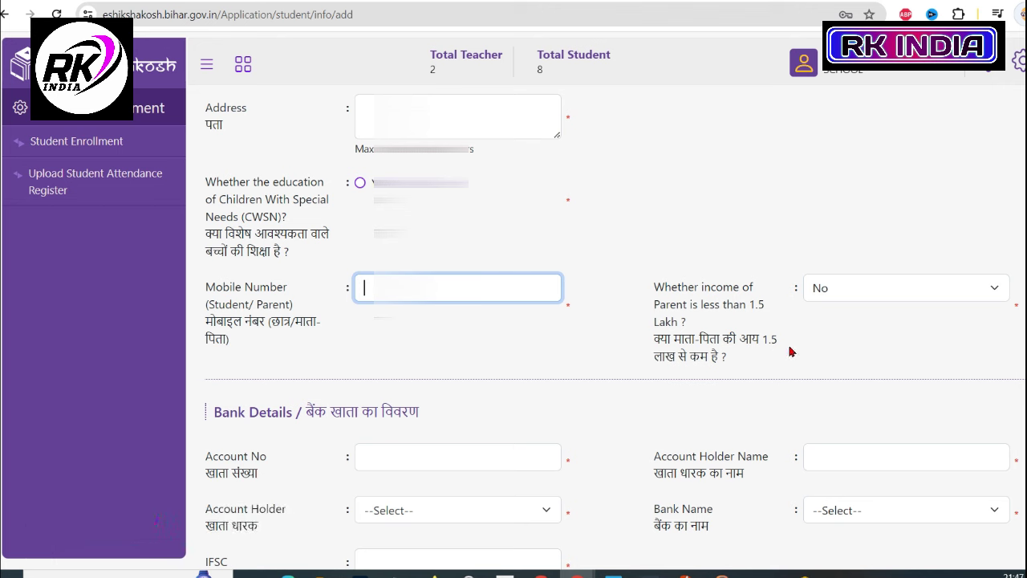
left_click(833, 288)
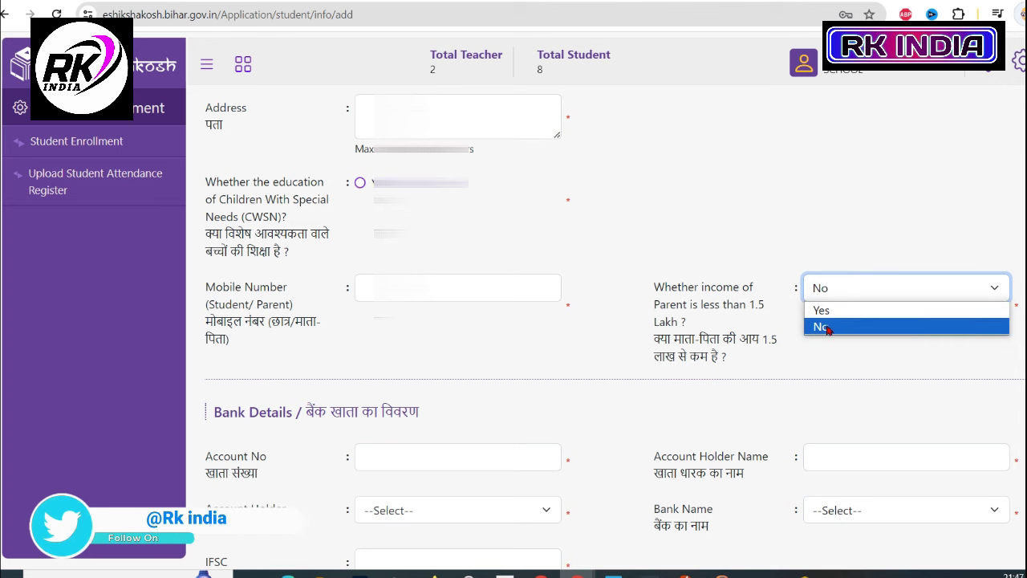
left_click(826, 327)
left_click(824, 294)
left_click(831, 324)
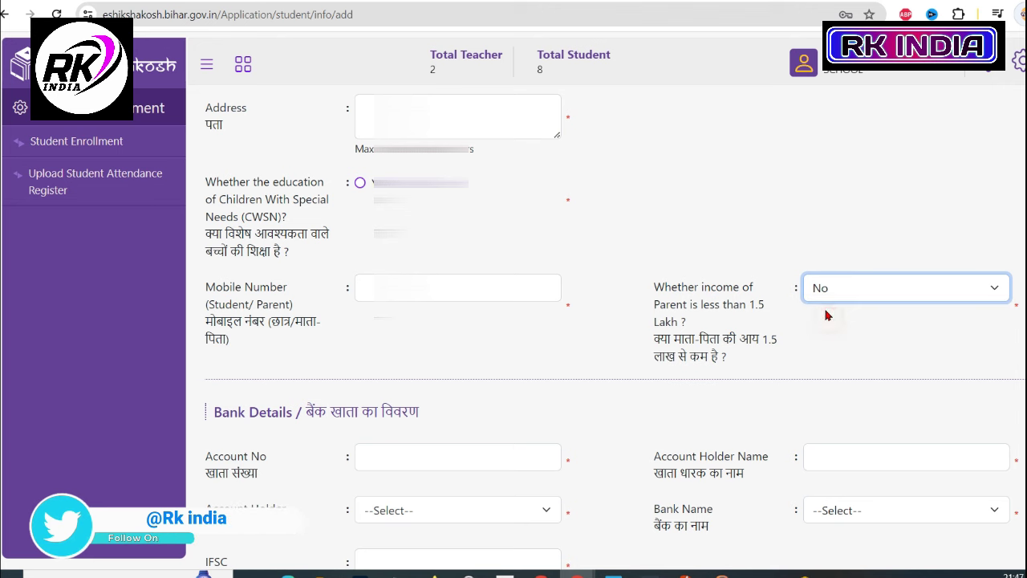
left_click(823, 289)
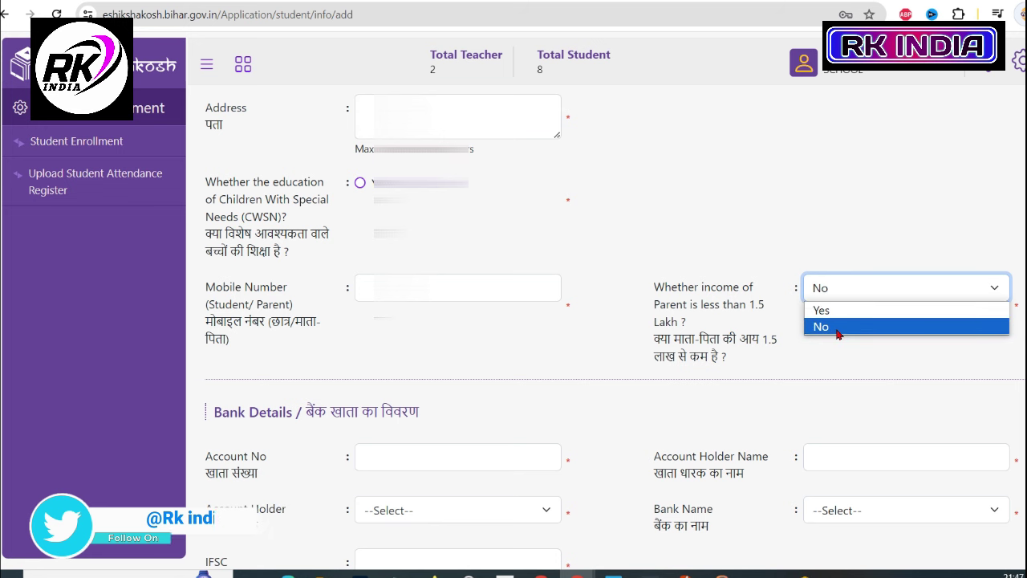
left_click(823, 310)
- Examine the Bank Details fields for account number, holder name, account holder type, bank name and IFSC
scroll(642, 321, "down", 3)
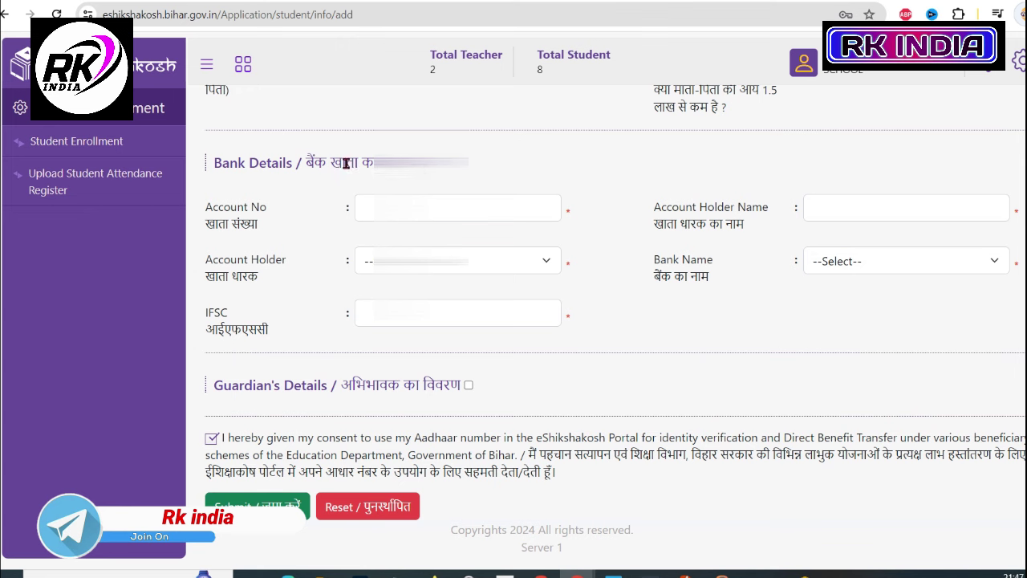
left_click(365, 208)
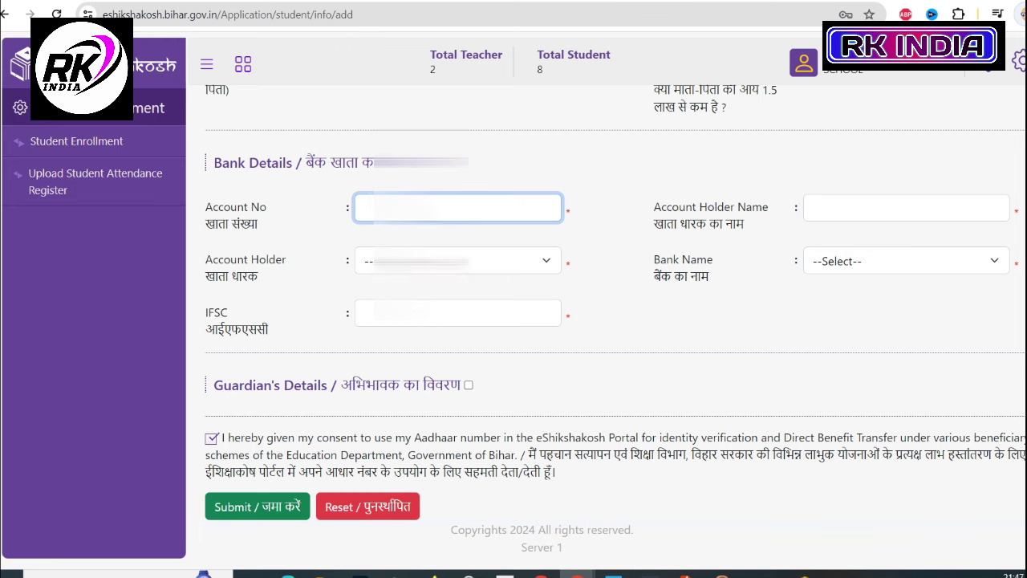
left_click(458, 260)
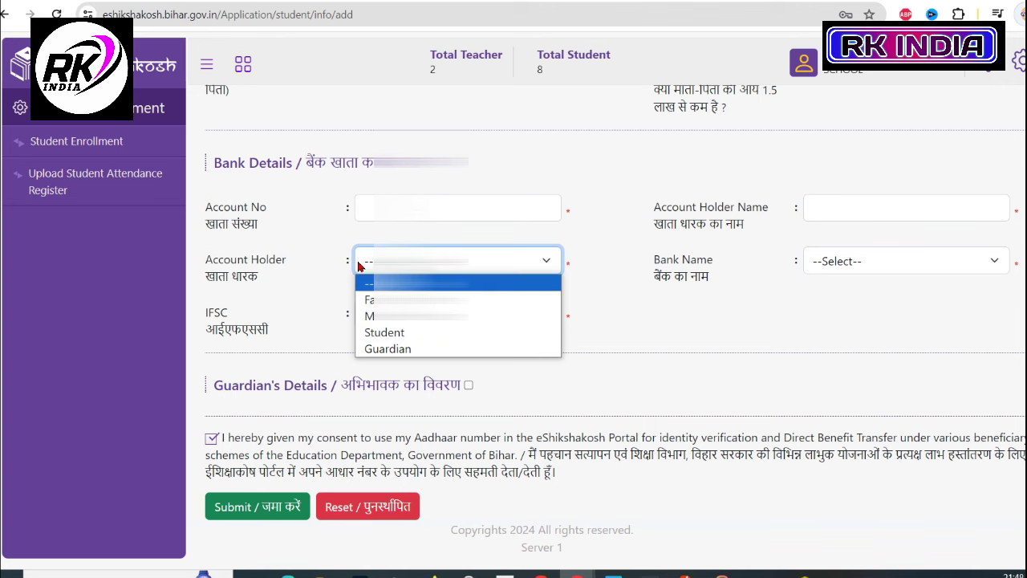
left_click(370, 208)
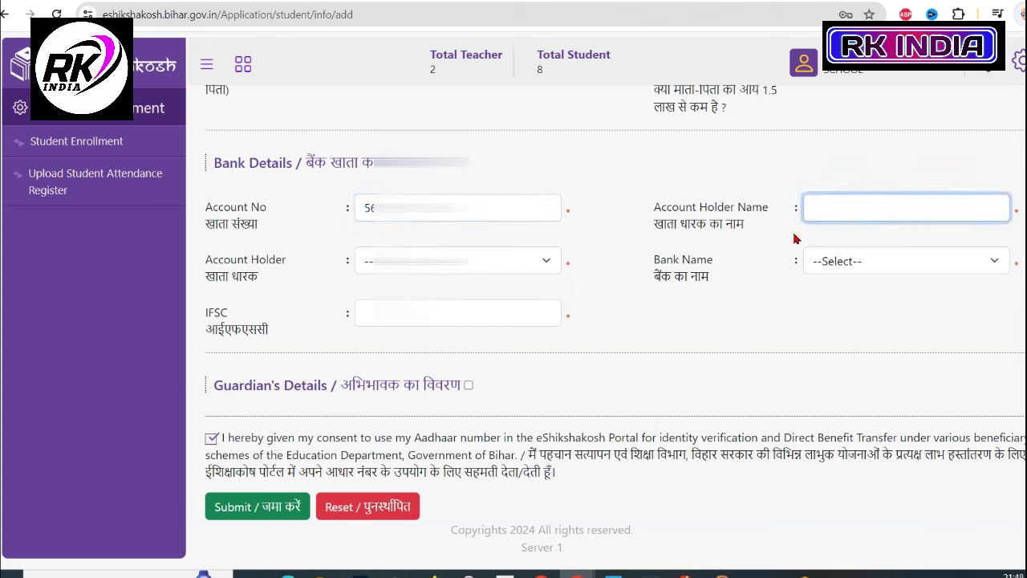
left_click(417, 261)
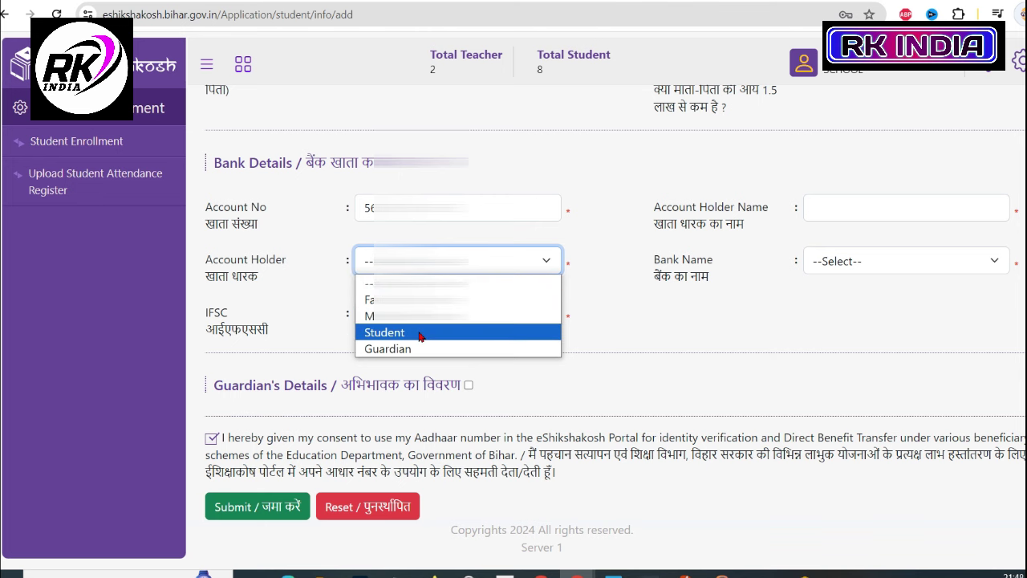
left_click(683, 299)
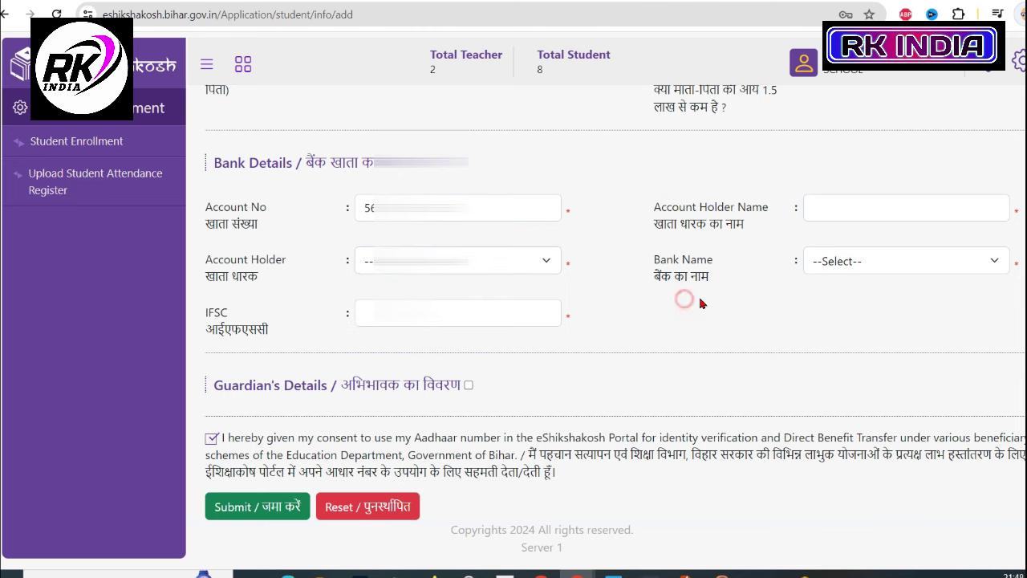
left_click(899, 262)
left_click(422, 321)
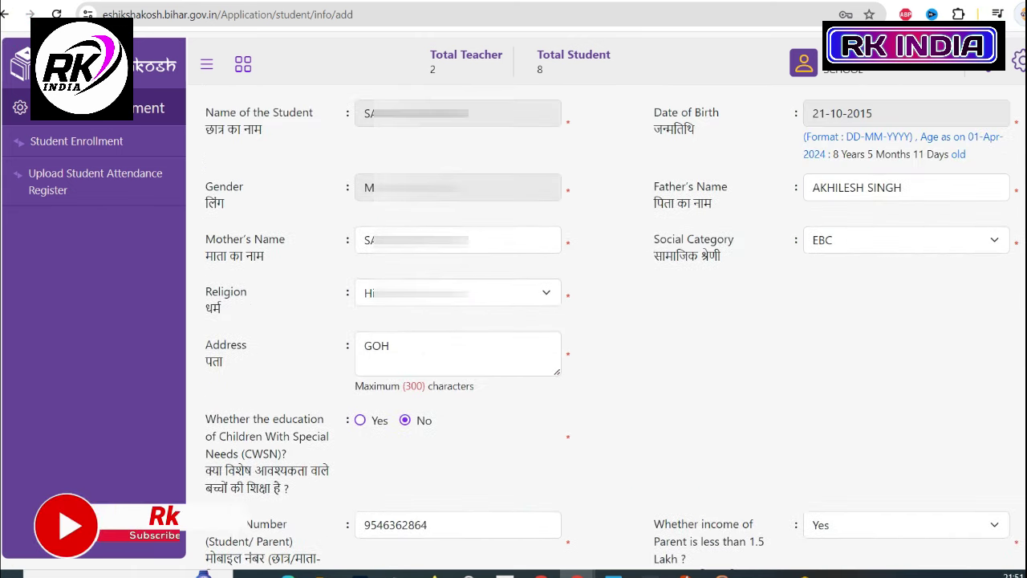
- Review the completed personal and bank details, keeping Mother as the account holder
scroll(488, 380, "down", 3)
scroll(487, 358, "up", 1)
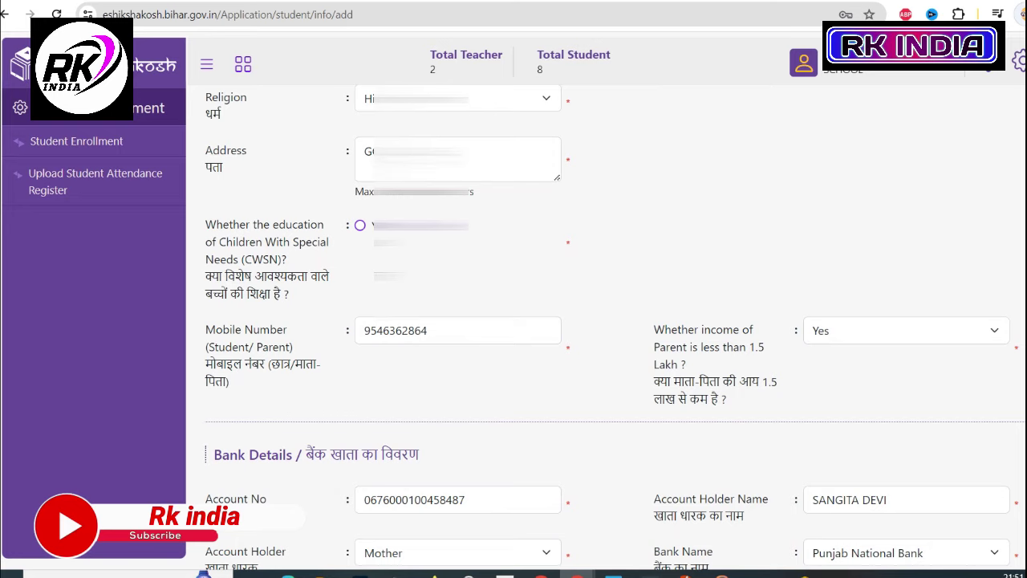
scroll(487, 358, "down", 2)
left_click(476, 305)
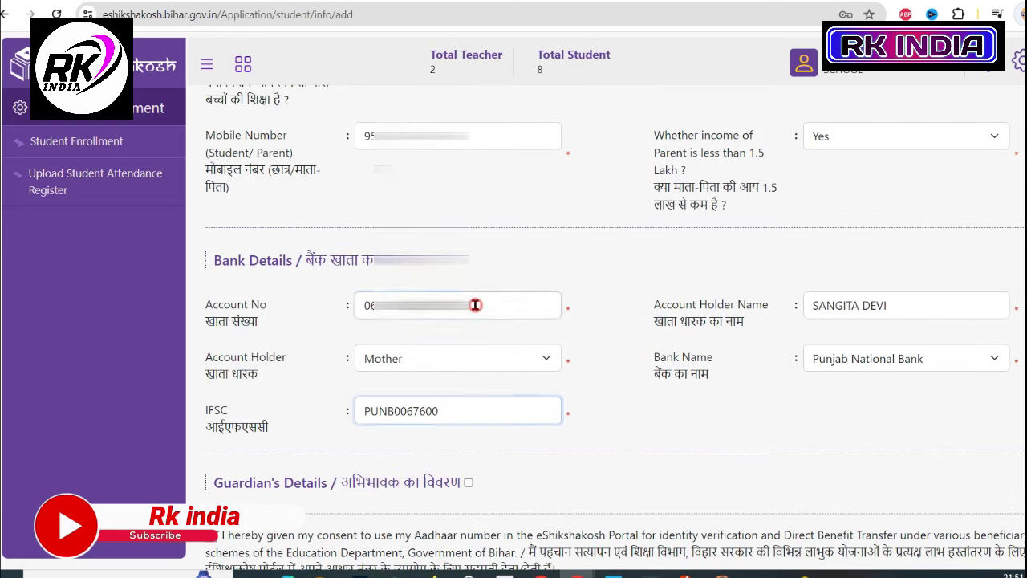
left_click(924, 306)
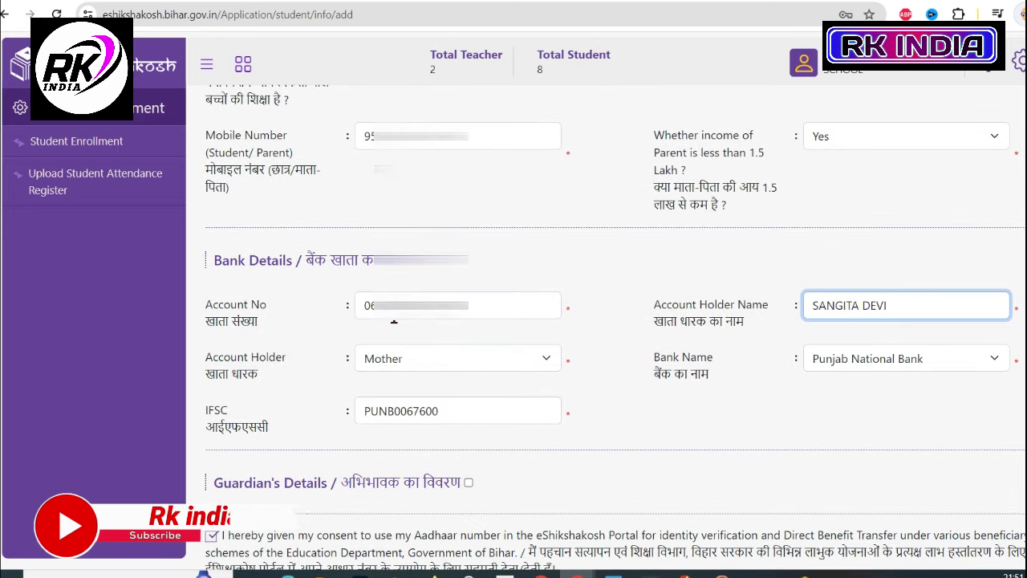
left_click(405, 360)
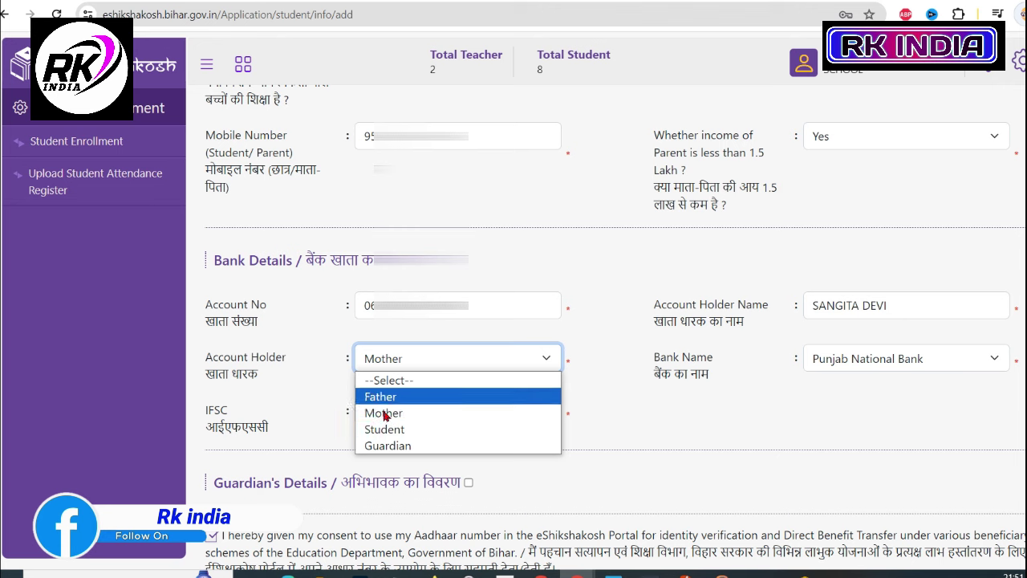
left_click(387, 417)
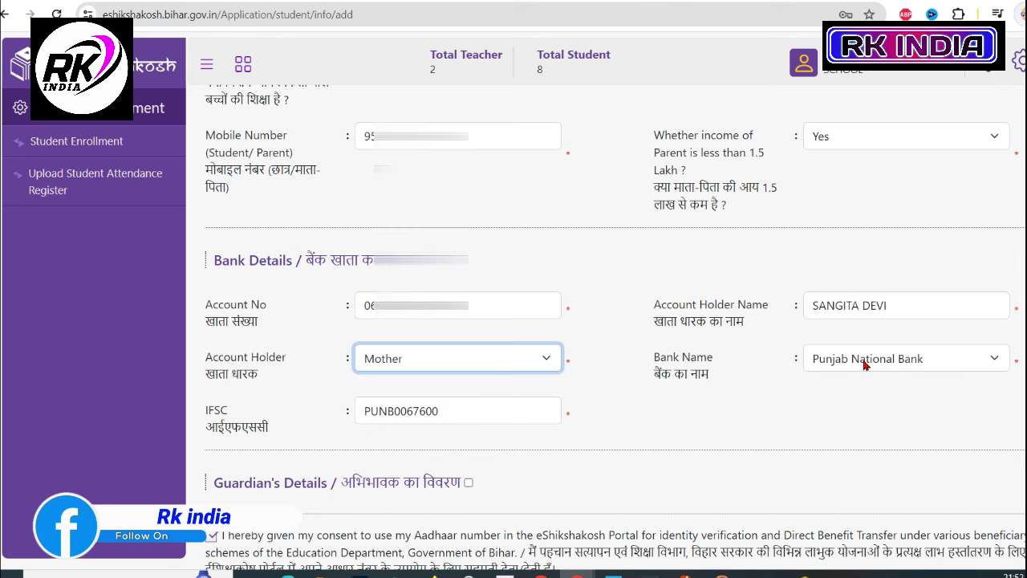
- Submit the completed student enrolment form, confirm the submission and acknowledge the notice
scroll(530, 404, "down", 1)
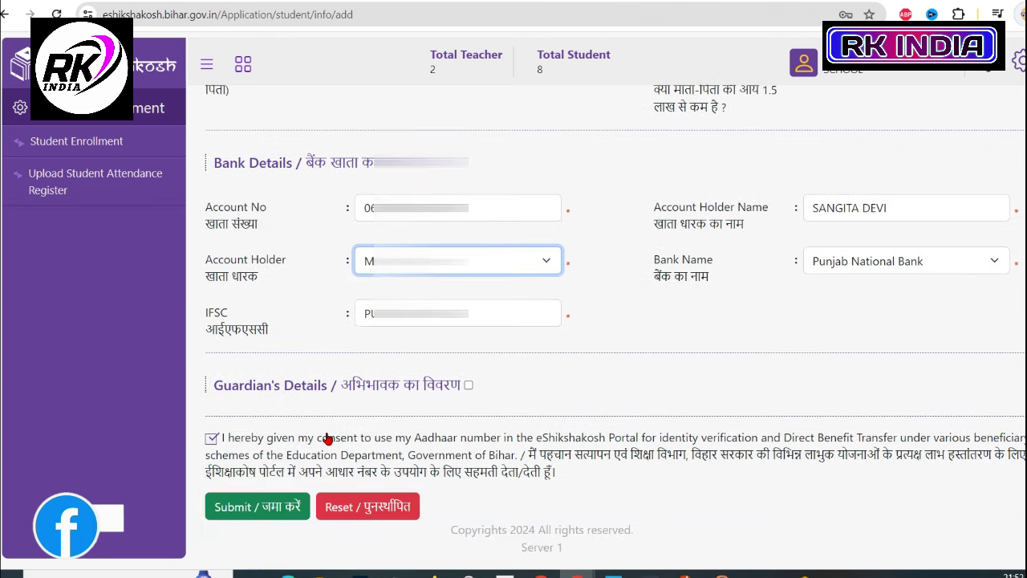
left_click(269, 506)
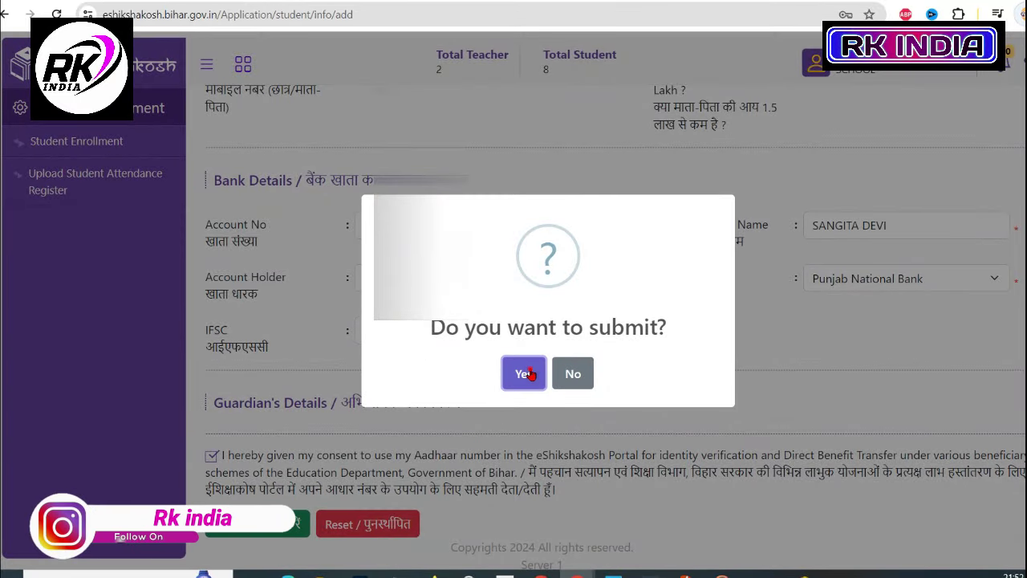
left_click(528, 374)
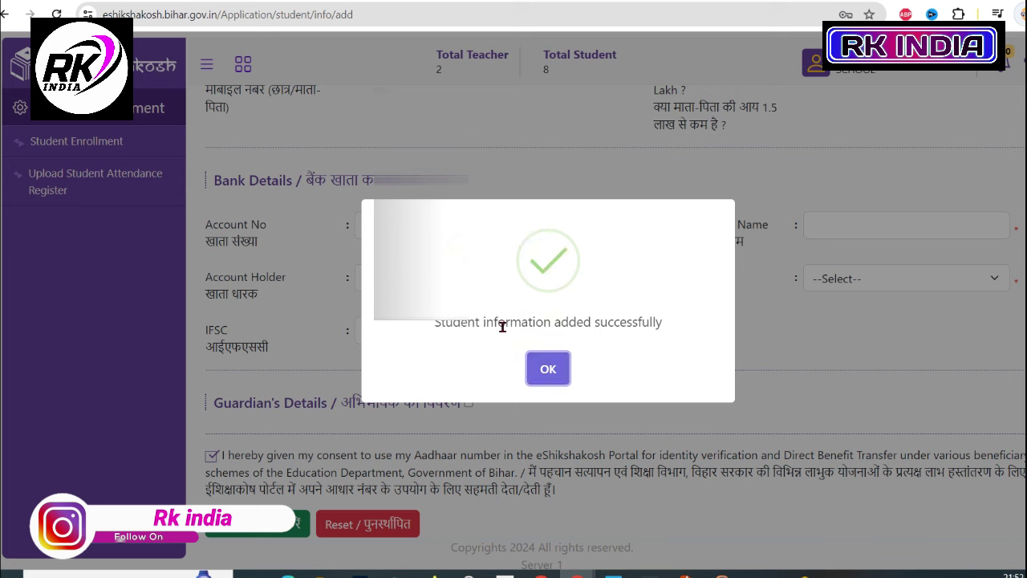
left_click(548, 369)
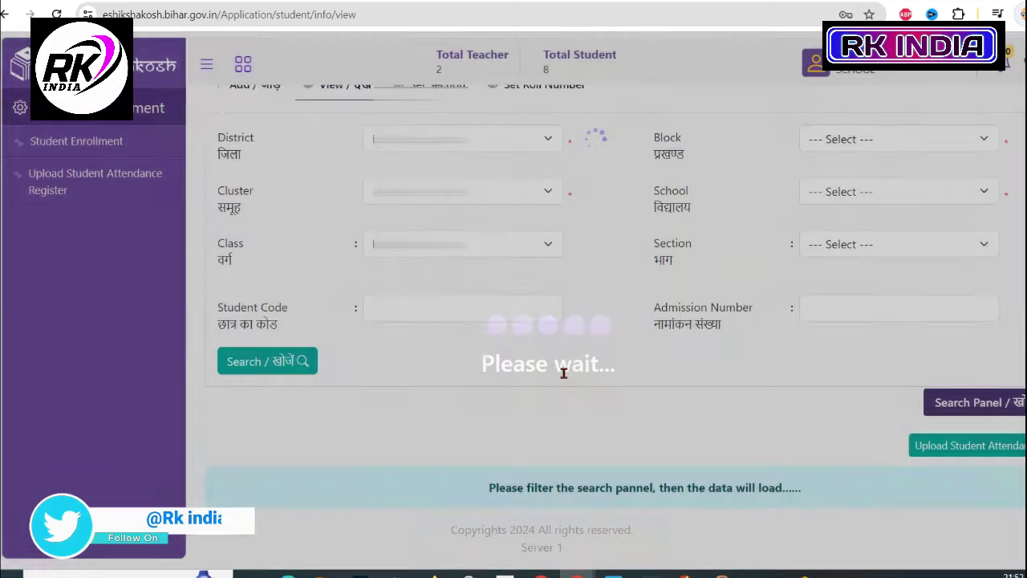
- Examine the class-wise enrolment table on the student view page
scroll(678, 417, "down", 1)
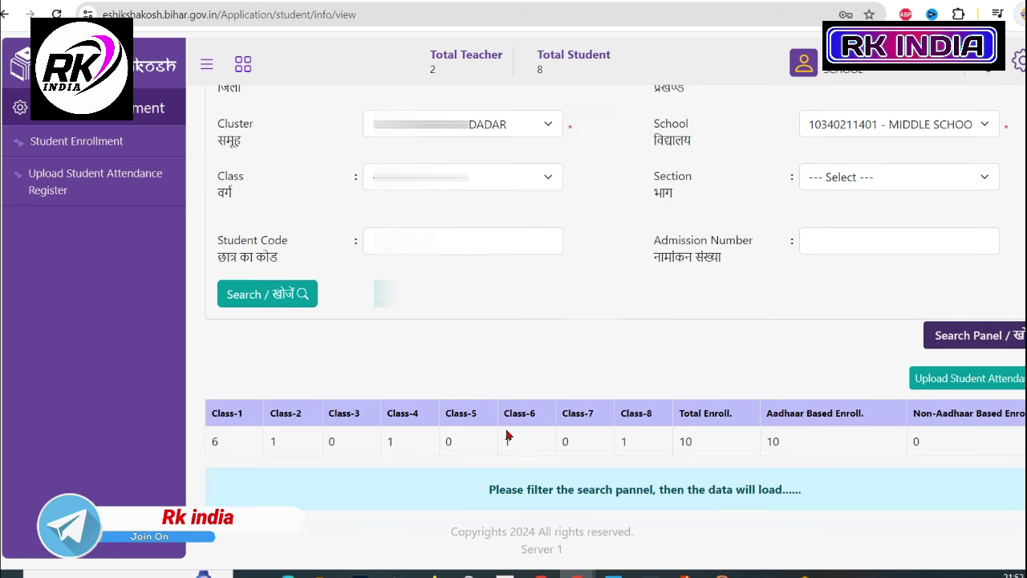
scroll(509, 436, "up", 2)
scroll(489, 471, "down", 2)
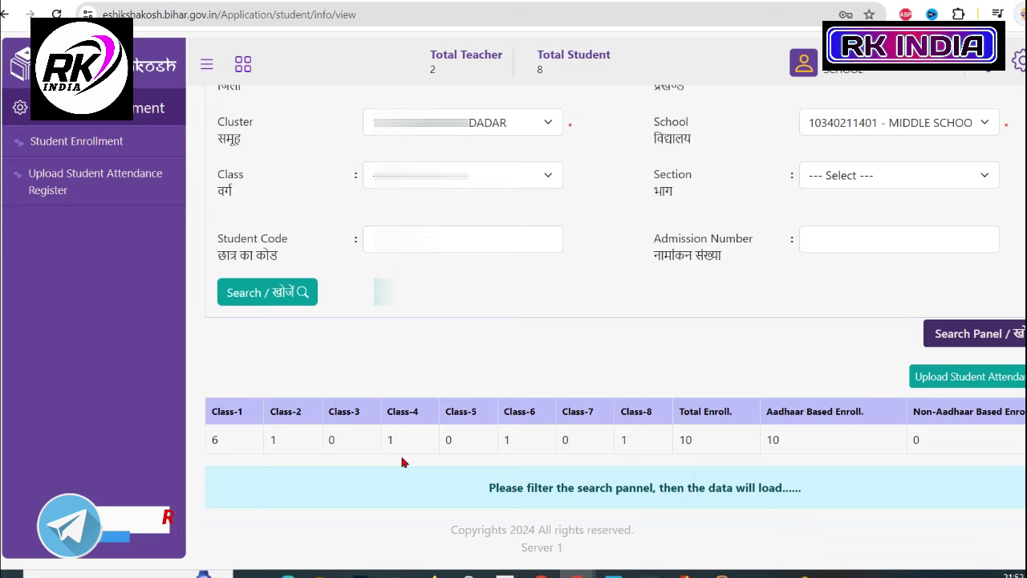
- Open the Set Section page and search for the school's Class 4 students
scroll(402, 461, "up", 2)
left_click(422, 125)
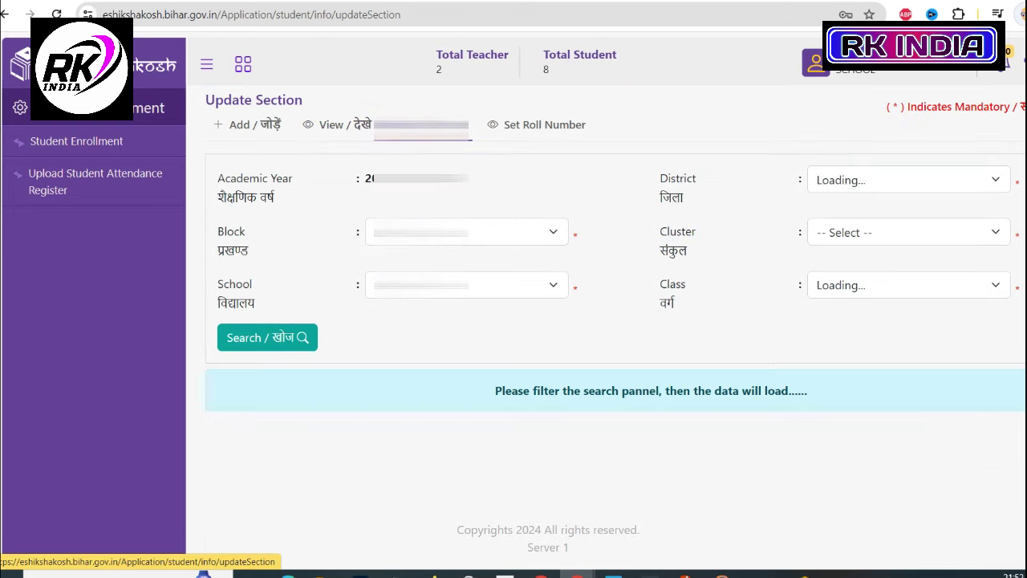
left_click(466, 285)
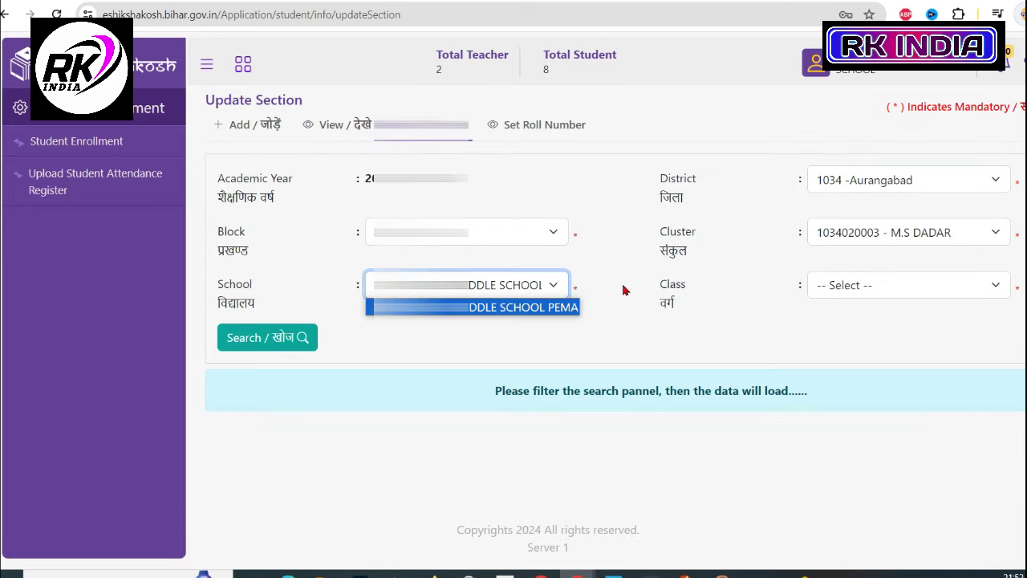
left_click(887, 290)
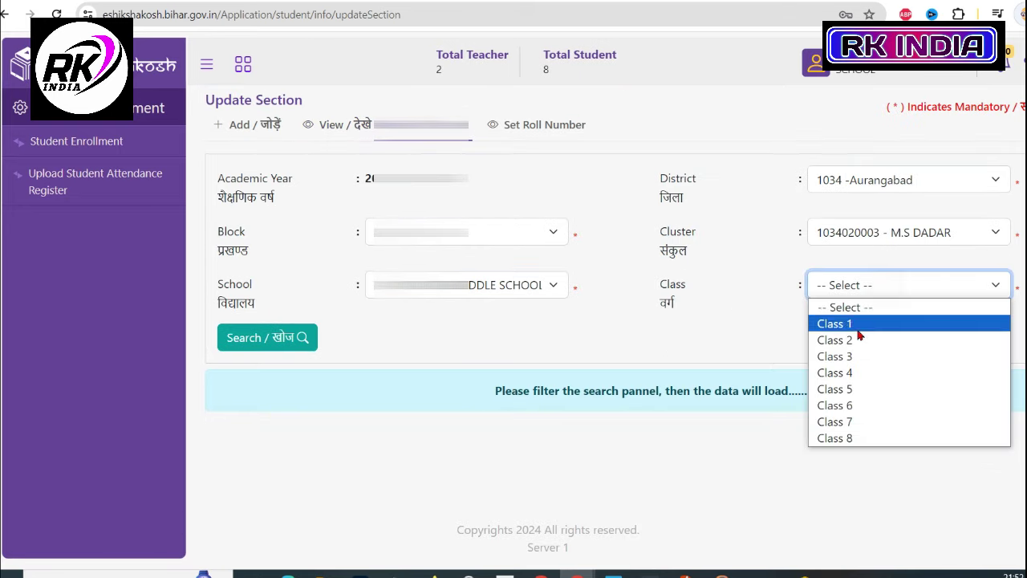
left_click(853, 374)
left_click(275, 338)
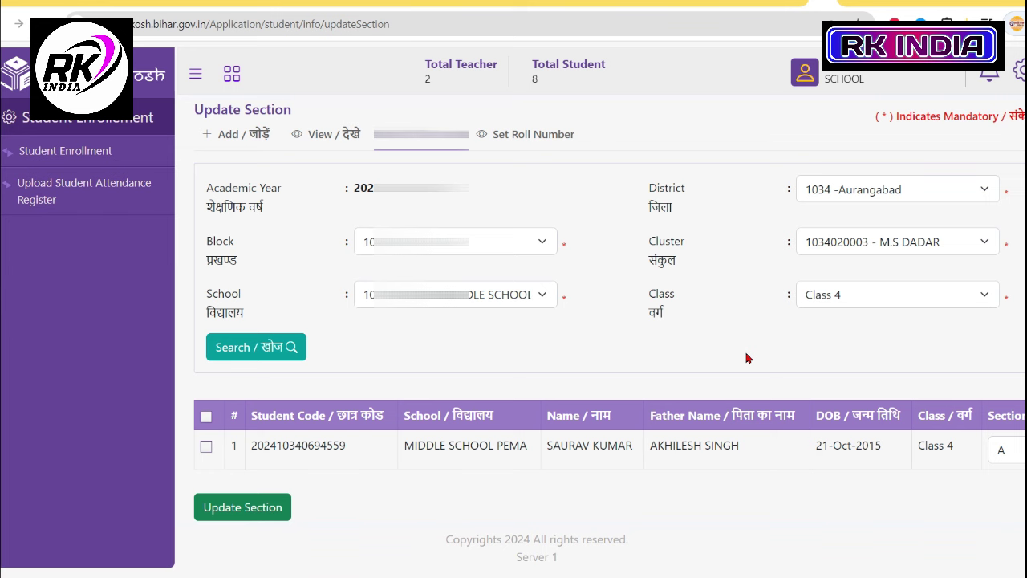
- Open the Set Roll Number page and search for students of Class 4, section A
left_click(516, 136)
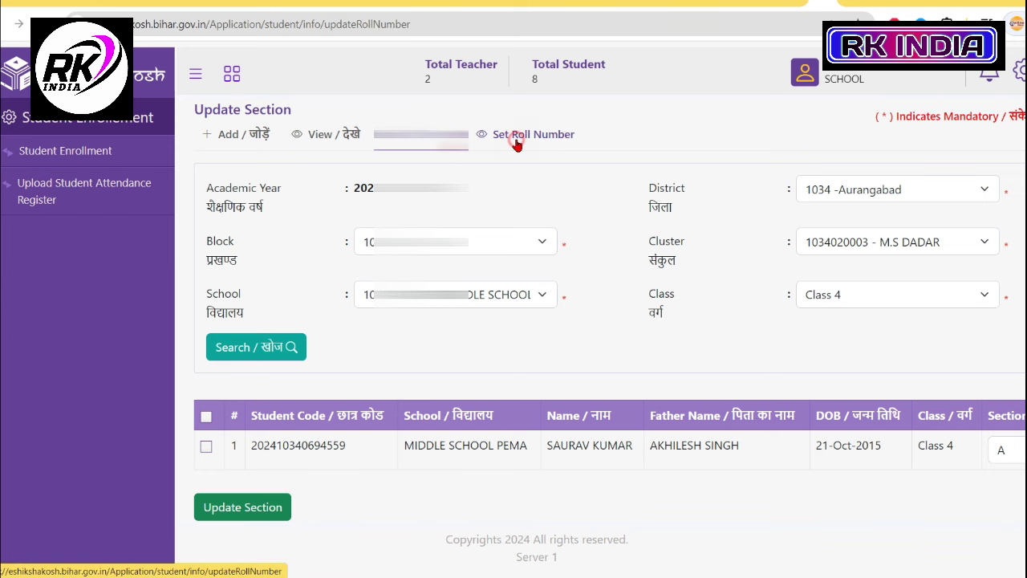
left_click(851, 290)
left_click(864, 379)
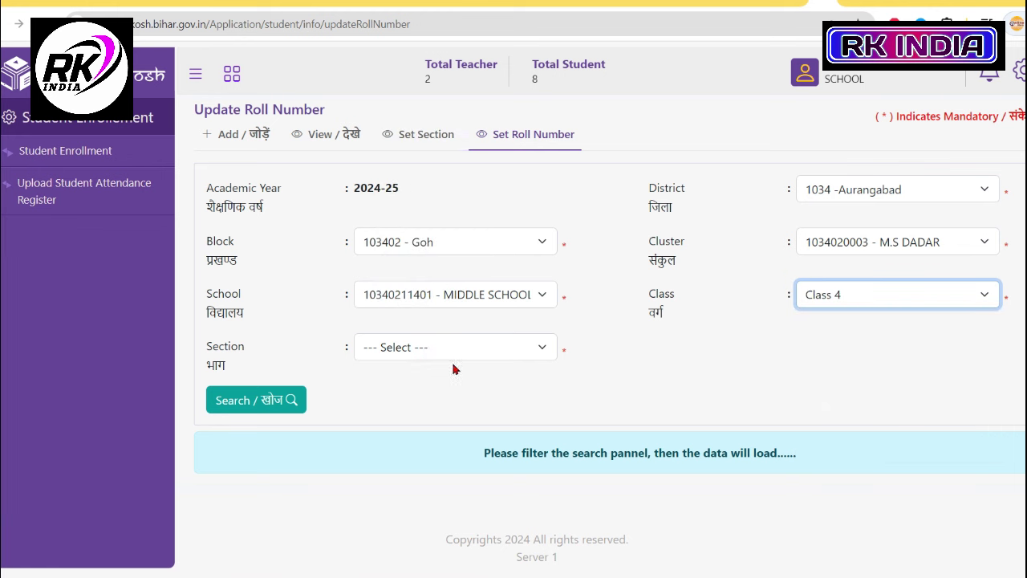
left_click(428, 353)
left_click(426, 383)
left_click(231, 399)
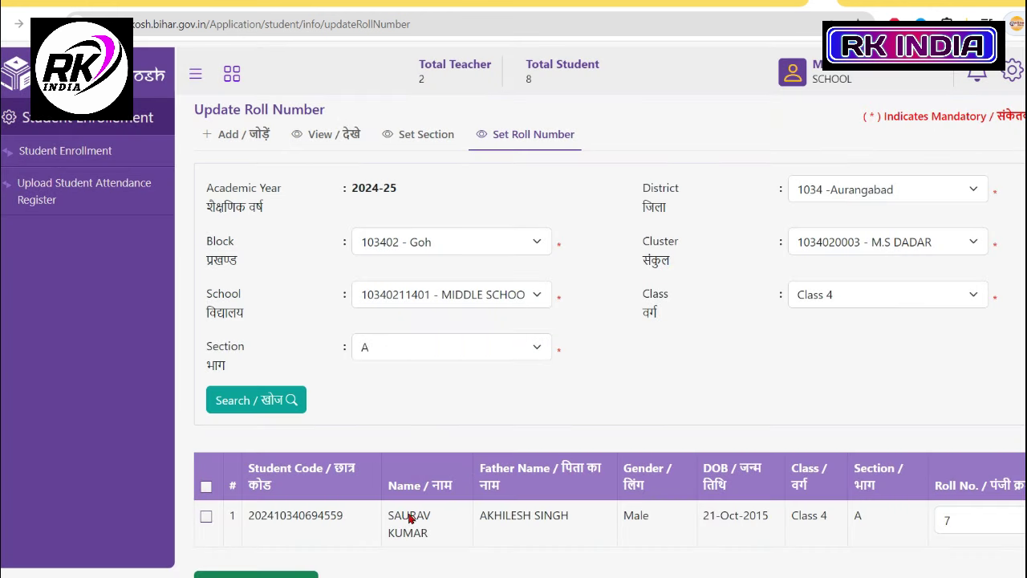
- Try to update the roll number of the listed Class 4 student without selecting the record
scroll(486, 490, "down", 2)
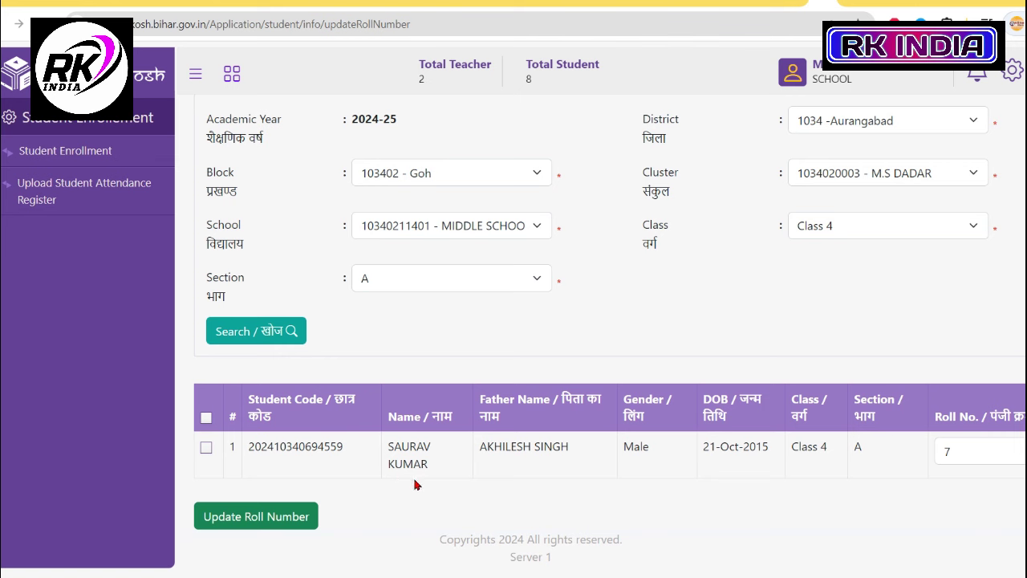
left_click(281, 521)
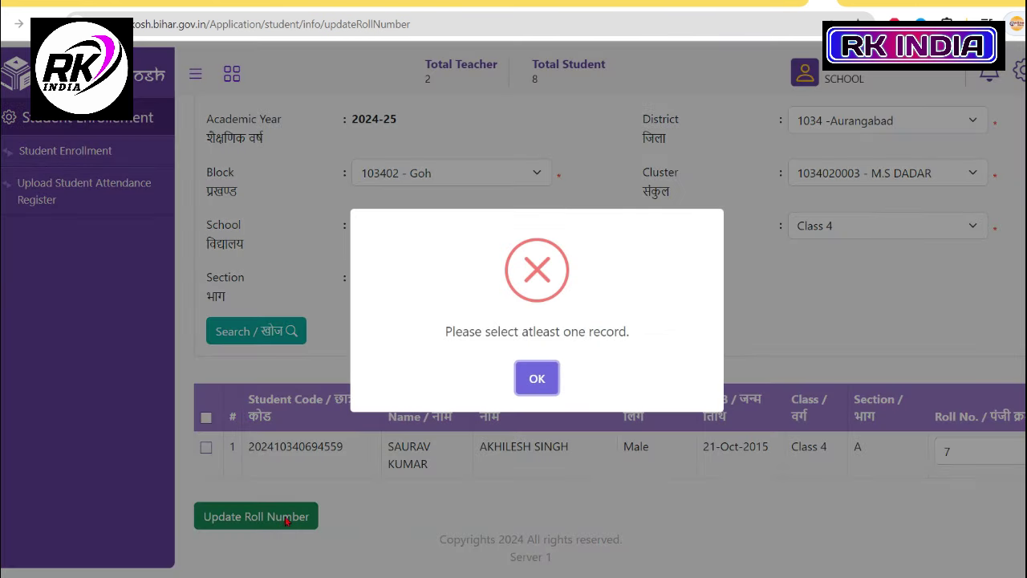
left_click(537, 378)
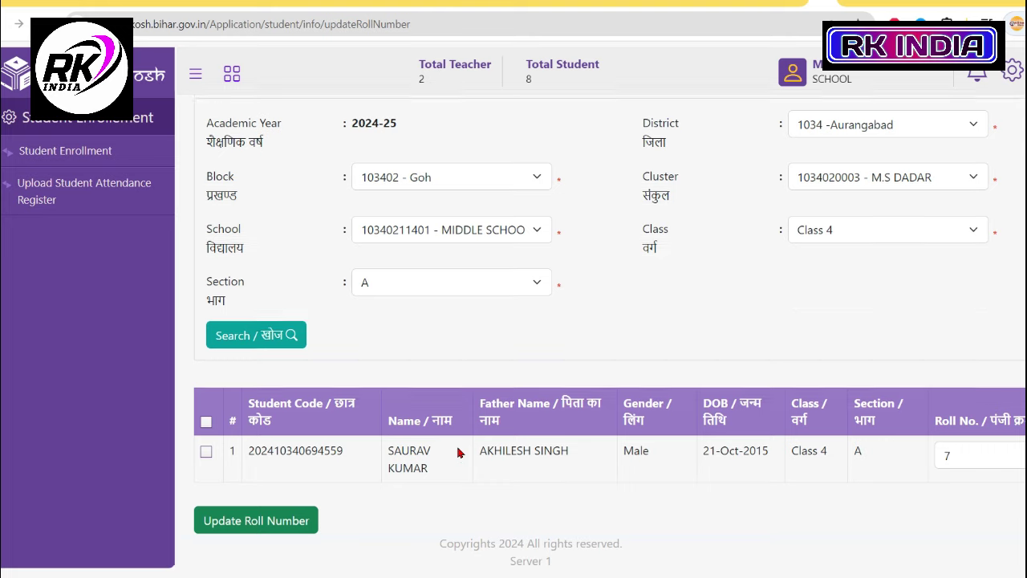
scroll(458, 453, "up", 2)
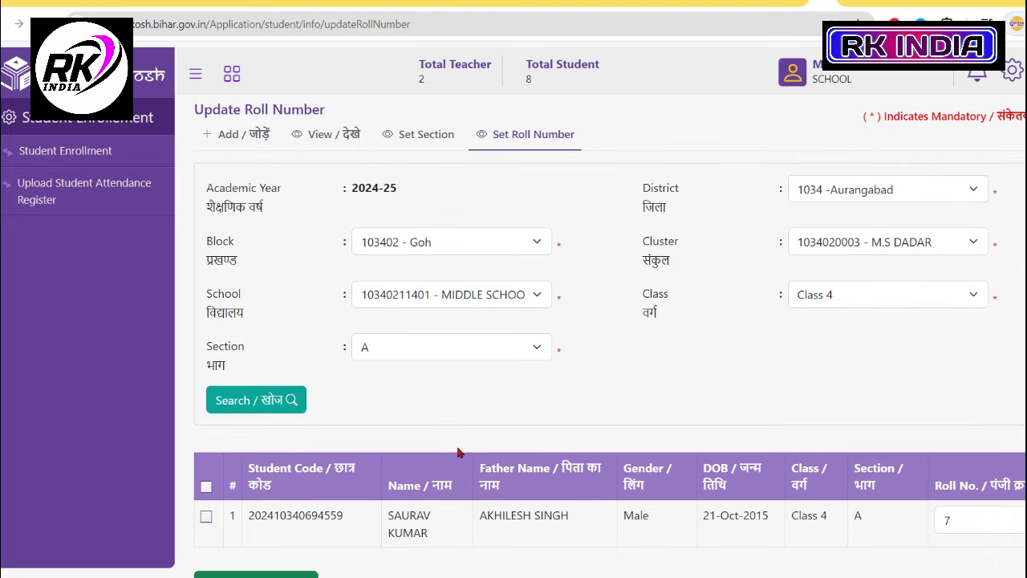